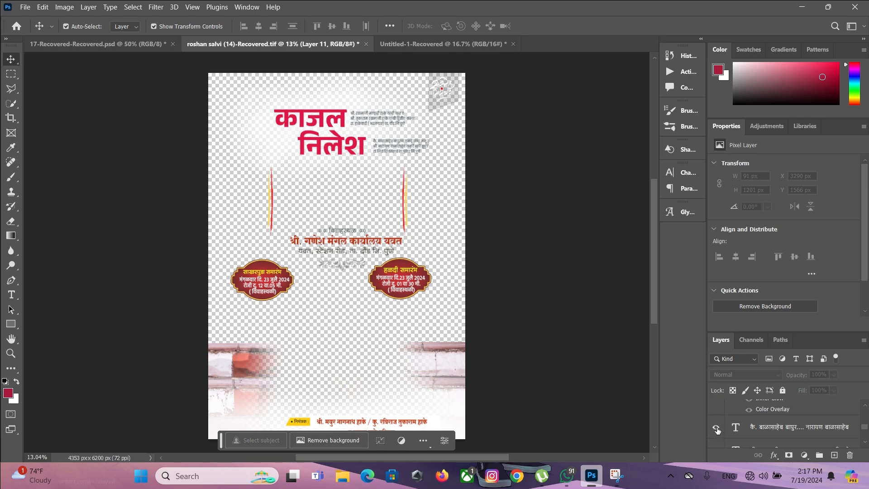
Hide the groom's family text, the bride's and groom's large name texts, and both ornate dark-red badge shapes.
click(716, 427)
scroll(717, 426, up, 3)
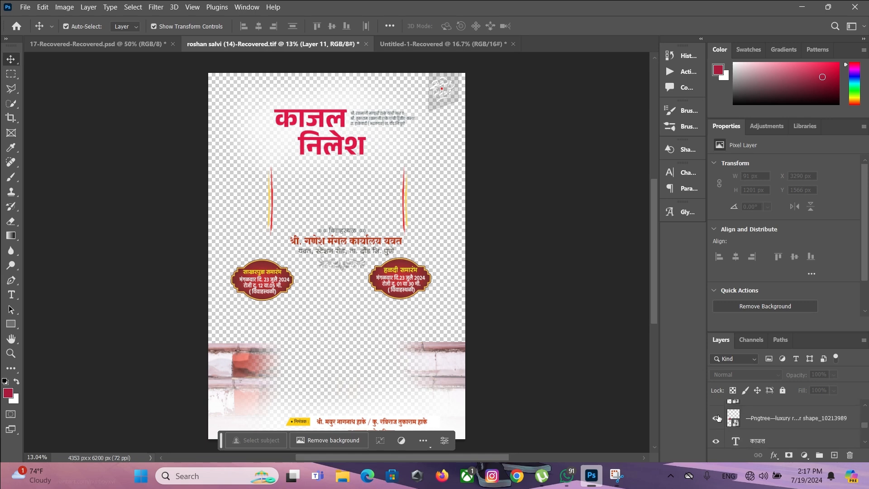
click(715, 421)
click(715, 441)
scroll(718, 433, up, 1)
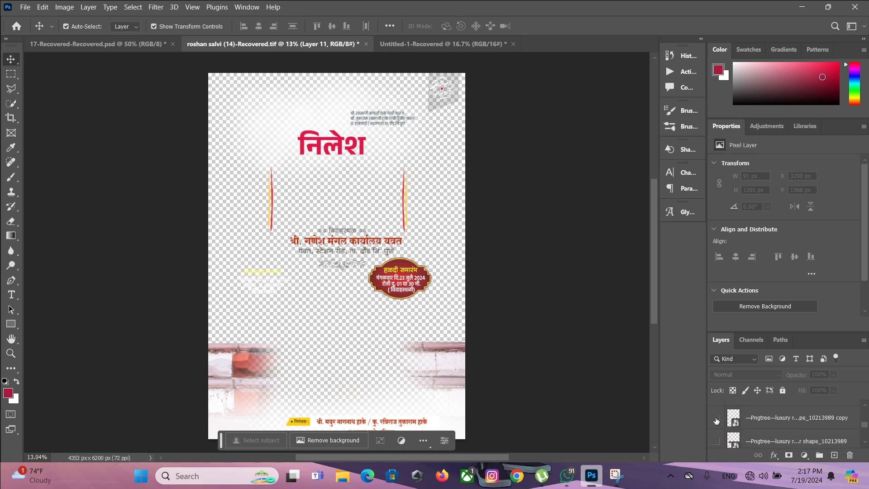
click(716, 419)
scroll(715, 427, up, 1)
click(714, 442)
Hide the venue heading, the second badge's date text, and the yellow title texts of both badges.
scroll(716, 434, up, 2)
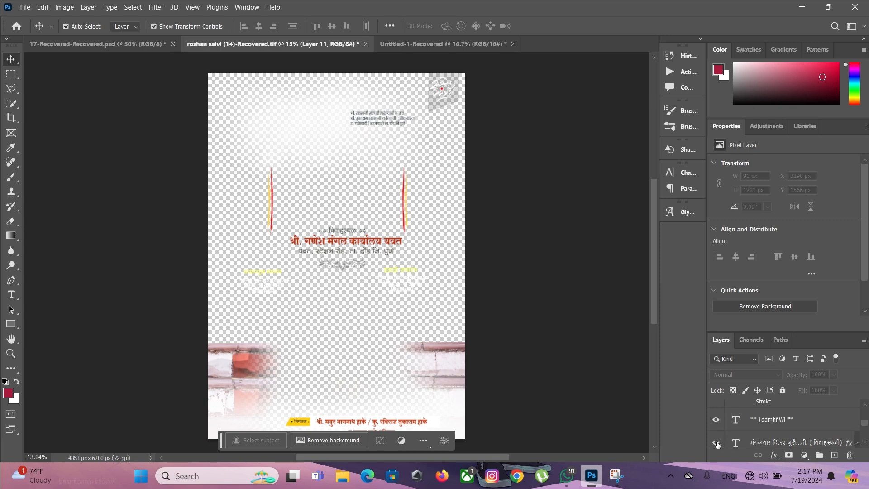
click(716, 442)
click(715, 419)
scroll(720, 432, up, 2)
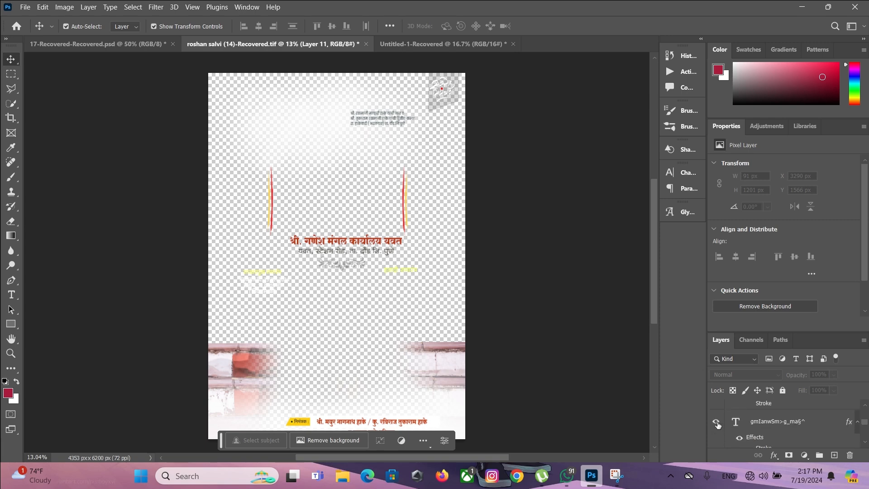
click(715, 422)
scroll(721, 433, up, 2)
click(716, 423)
Hide the pngegg ornament, the remaining badge date text, and Layer 0 with the wall image.
scroll(717, 428, up, 1)
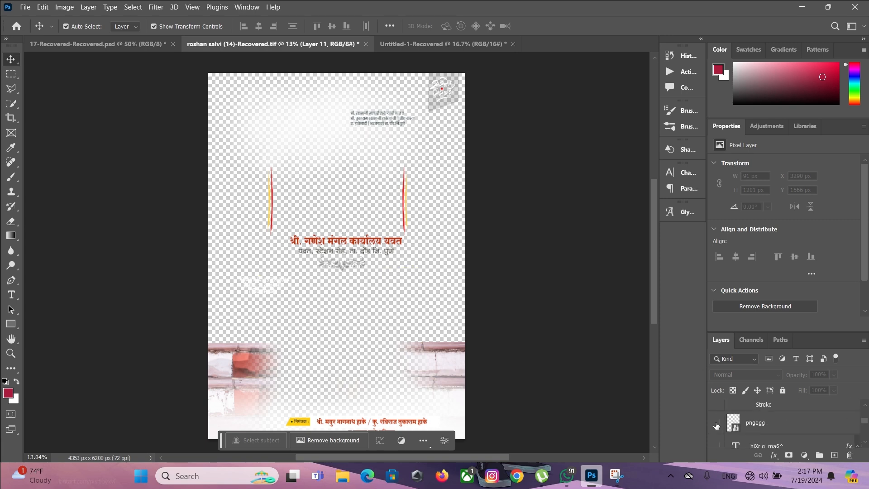
click(716, 426)
scroll(716, 425, up, 2)
click(715, 424)
scroll(715, 424, up, 1)
click(716, 424)
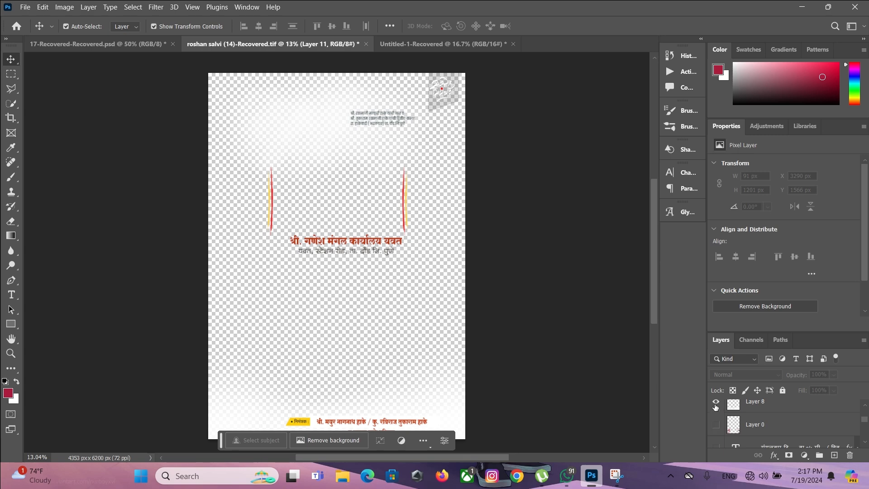
Hide Layer 8, Layer 1, Layer 1 copy, Layer 5 copy and Layer 2 around the lower part of the invitation.
click(715, 404)
scroll(715, 414, up, 1)
click(715, 402)
scroll(714, 416, up, 1)
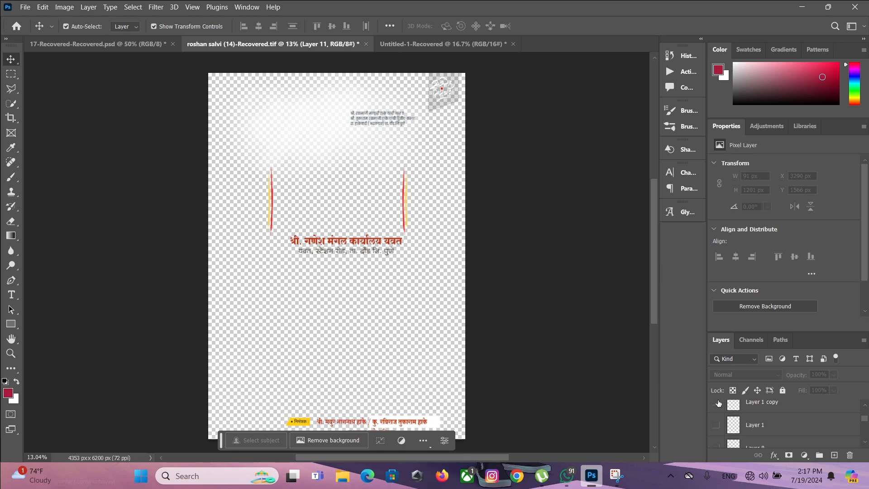
click(719, 403)
scroll(716, 410, up, 2)
click(715, 406)
scroll(714, 421, up, 1)
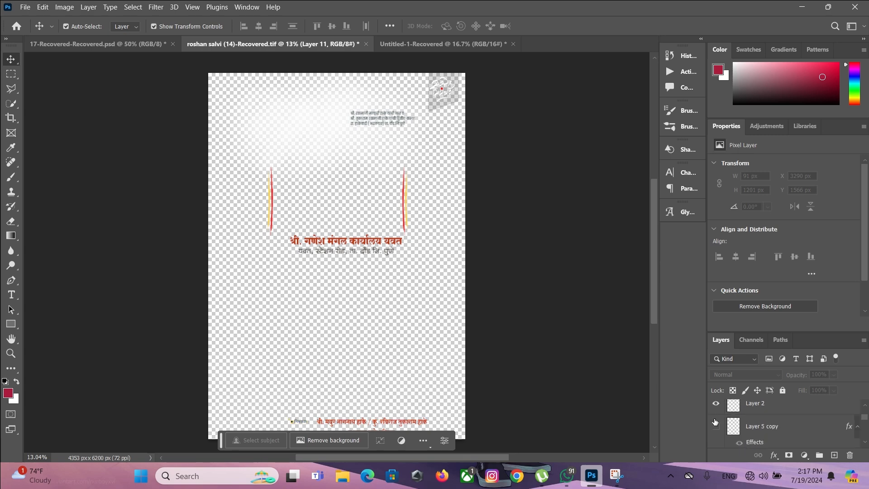
click(716, 405)
Hide the inviters' names and their label near the page bottom, plus the venue name and address texts.
scroll(717, 414, up, 1)
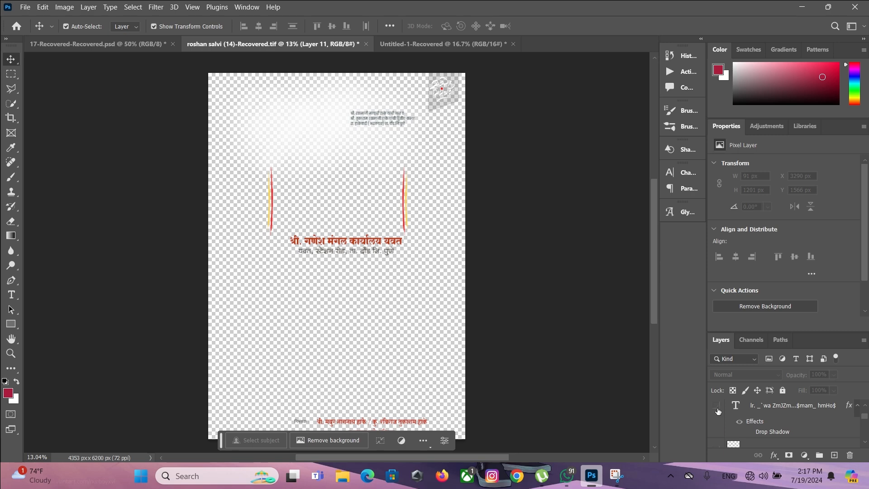
scroll(717, 412, up, 2)
scroll(716, 420, up, 3)
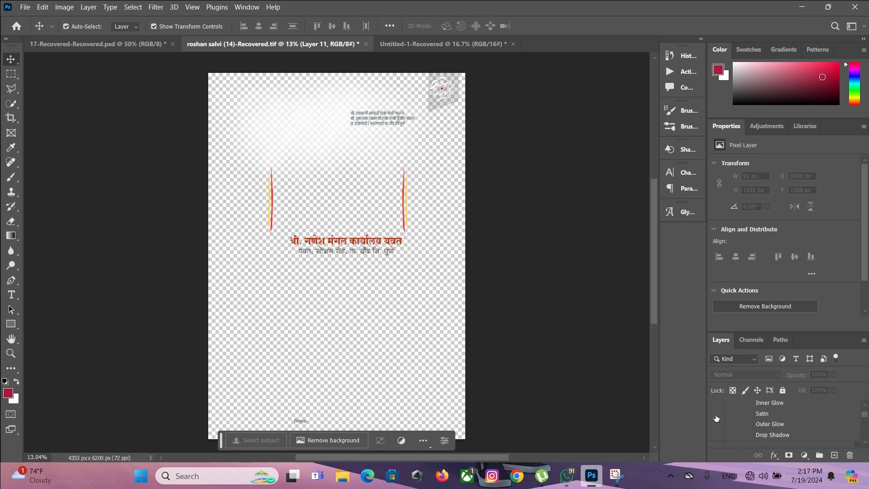
click(716, 434)
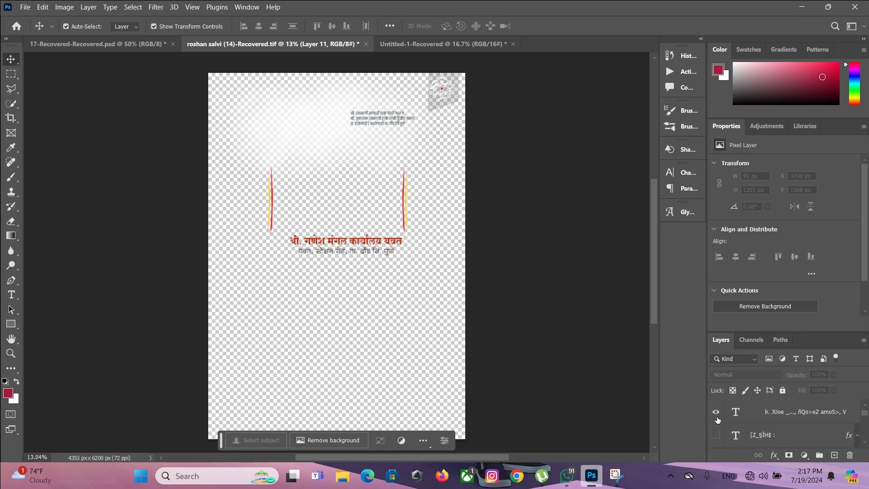
click(716, 411)
scroll(716, 421, up, 1)
click(715, 411)
Hide Ellipse 2 and the two curved red-yellow side strokes, Layer 6 copy and Layer 6 copy 2.
scroll(715, 430, up, 2)
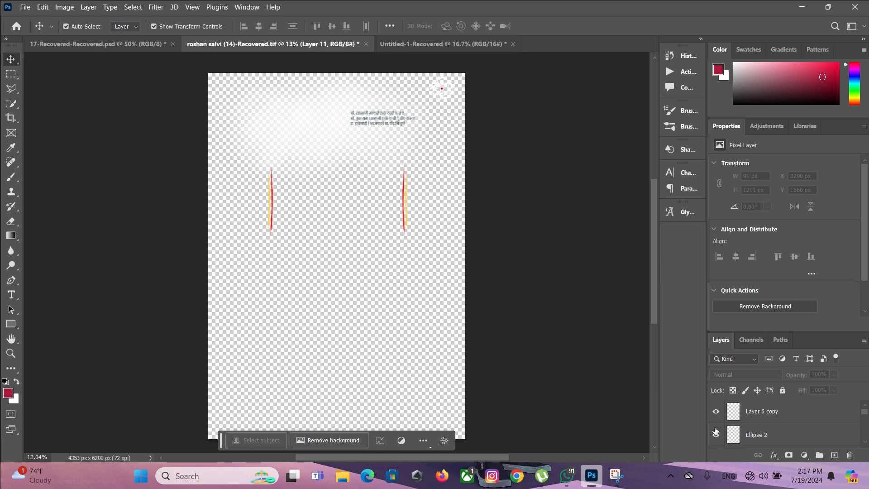
click(716, 411)
click(715, 435)
scroll(715, 436, up, 1)
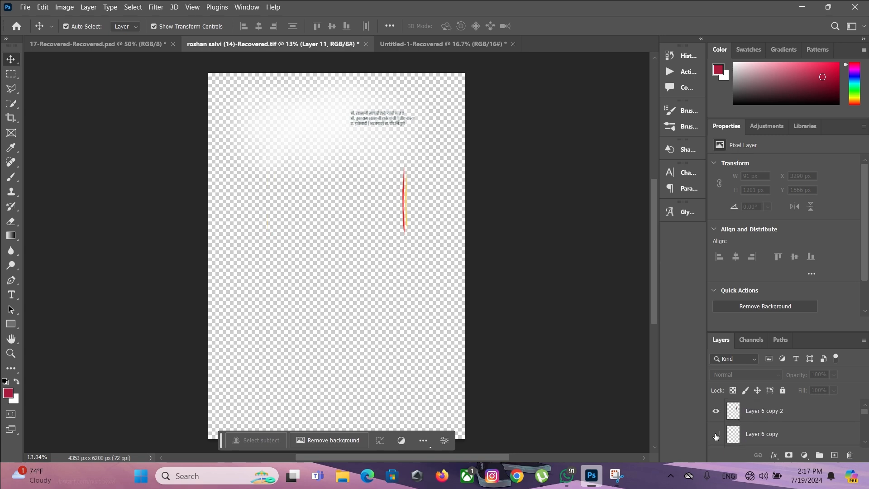
click(717, 412)
Hide the bride's family text and deselect all layers.
scroll(716, 435, down, 5)
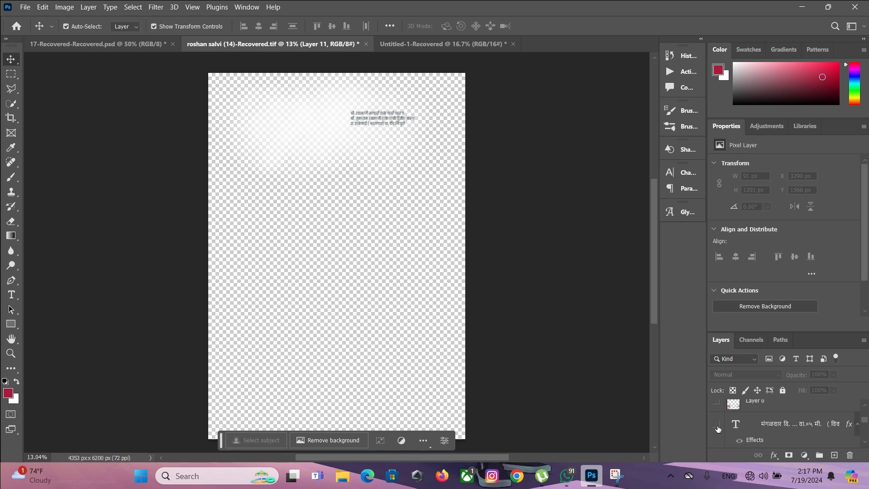
scroll(717, 429, down, 4)
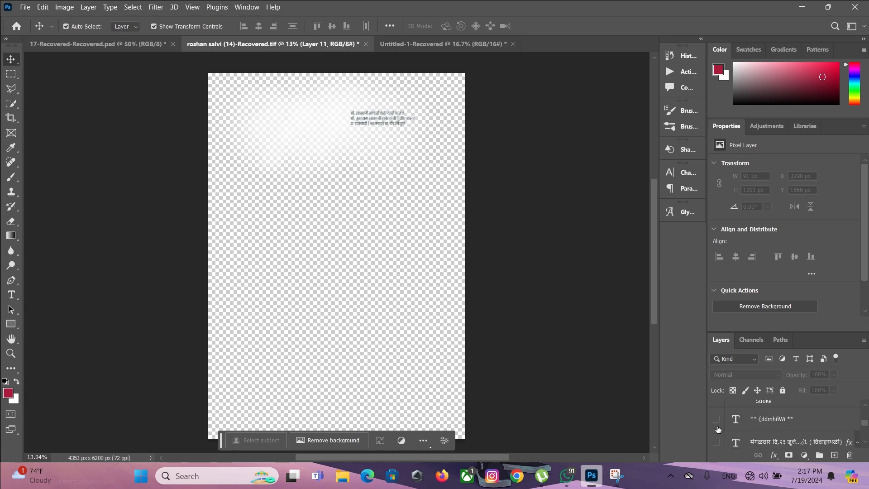
scroll(717, 430, down, 4)
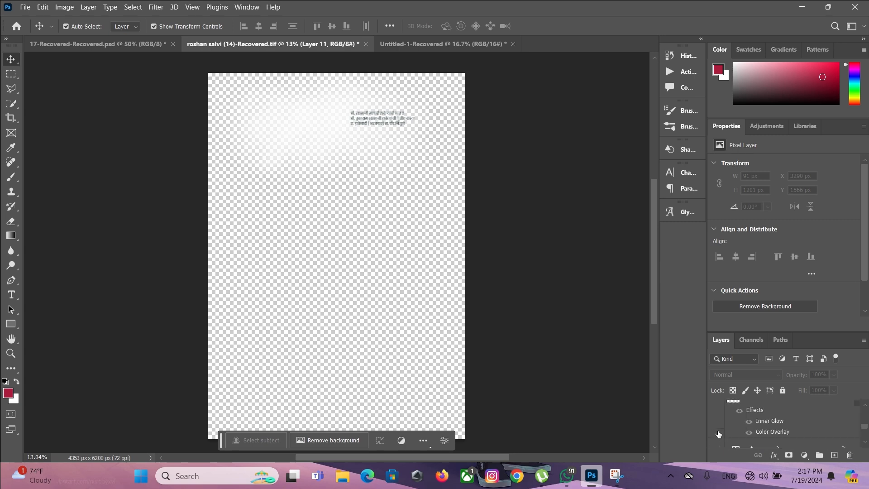
scroll(718, 433, up, 2)
click(715, 426)
click(604, 301)
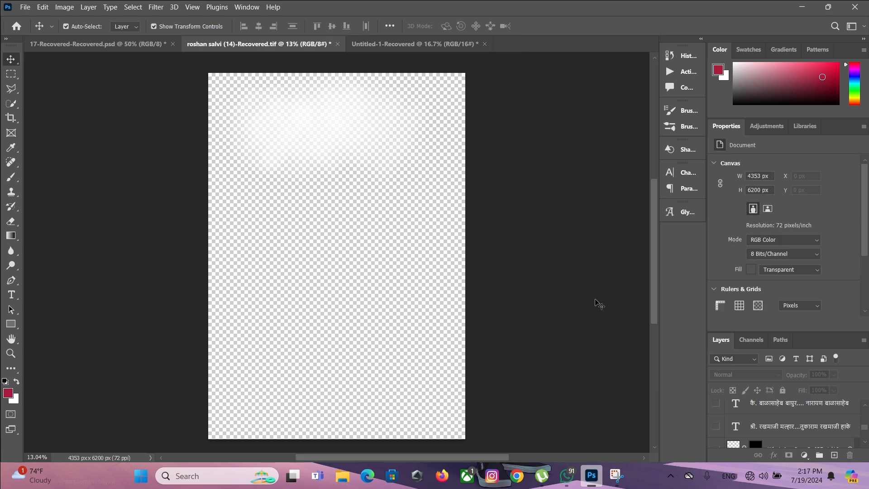
Show the landscape background Layer 4 copy, the dark blurred Layer 11, Layer 7, and the Brightness/Contrast 1 and Color Balance 3 adjustments.
scroll(751, 426, down, 2)
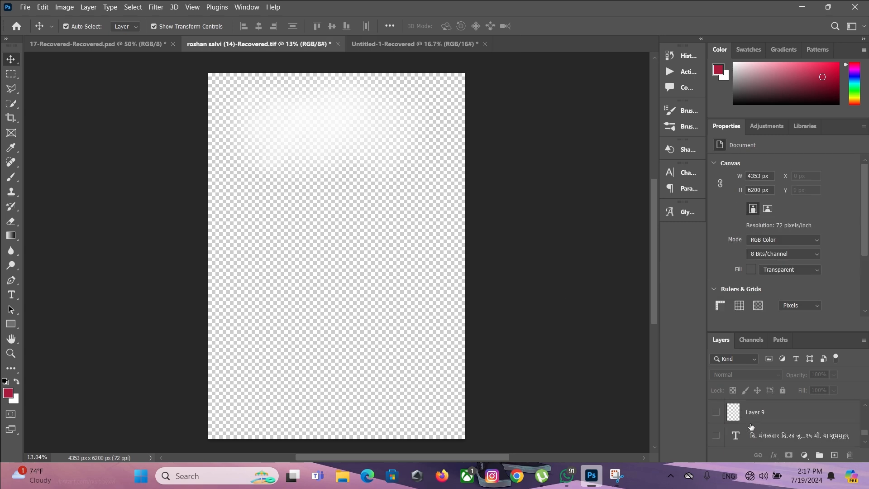
scroll(750, 426, up, 2)
click(716, 436)
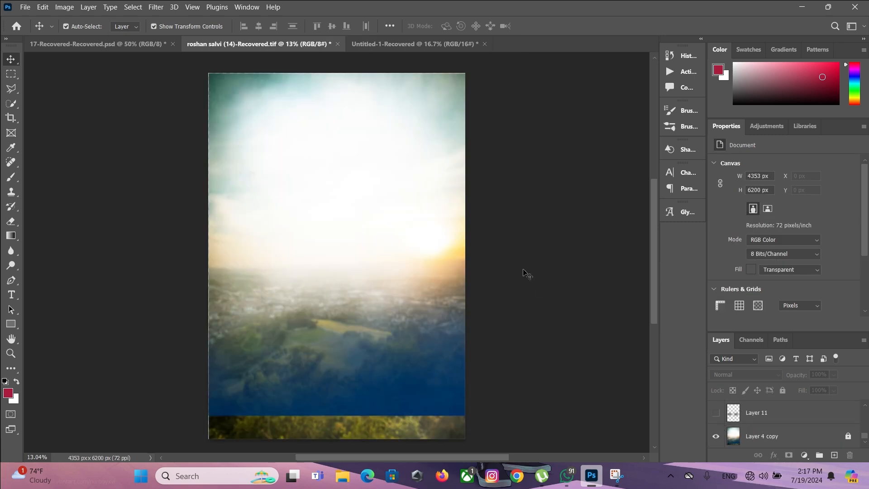
click(715, 413)
scroll(721, 416, up, 1)
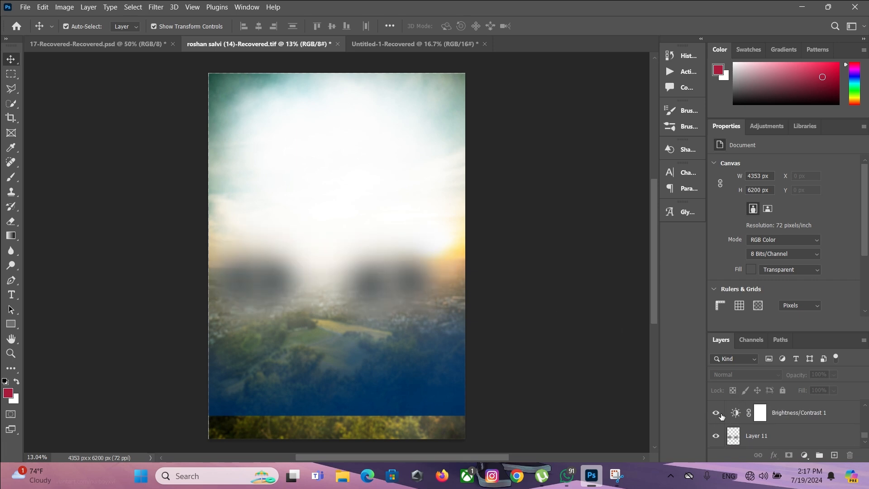
scroll(727, 426, up, 1)
scroll(715, 414, up, 1)
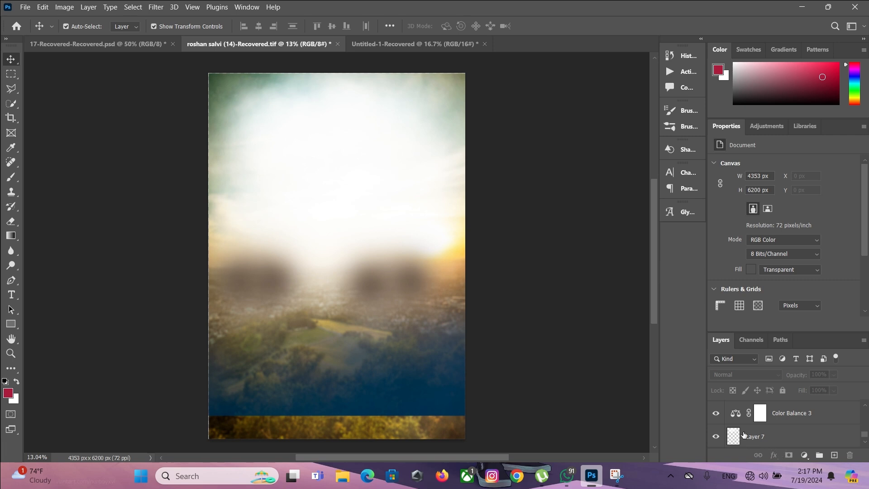
Show both pairs of drums, Layer 17 copy and Layer 17 copy 2.
scroll(733, 428, up, 1)
click(715, 414)
scroll(715, 416, up, 1)
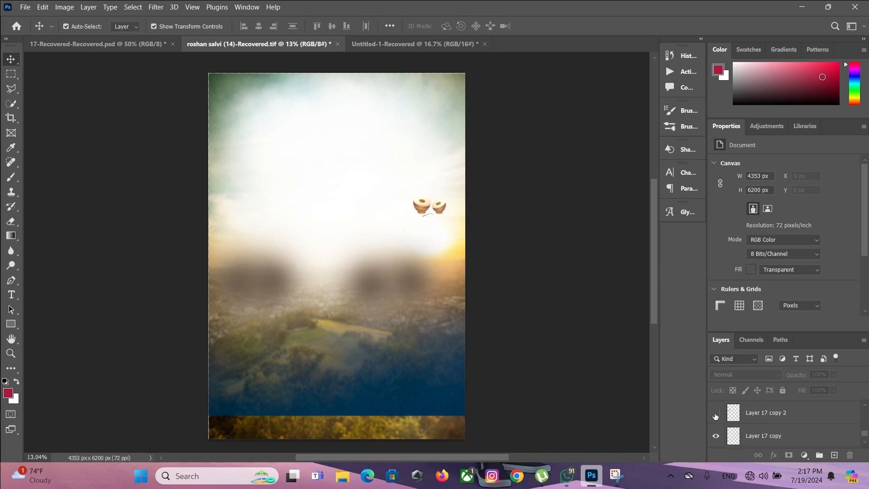
click(716, 413)
Show the wedding date and time text and the thin line below it on Layer 9.
scroll(715, 415, up, 1)
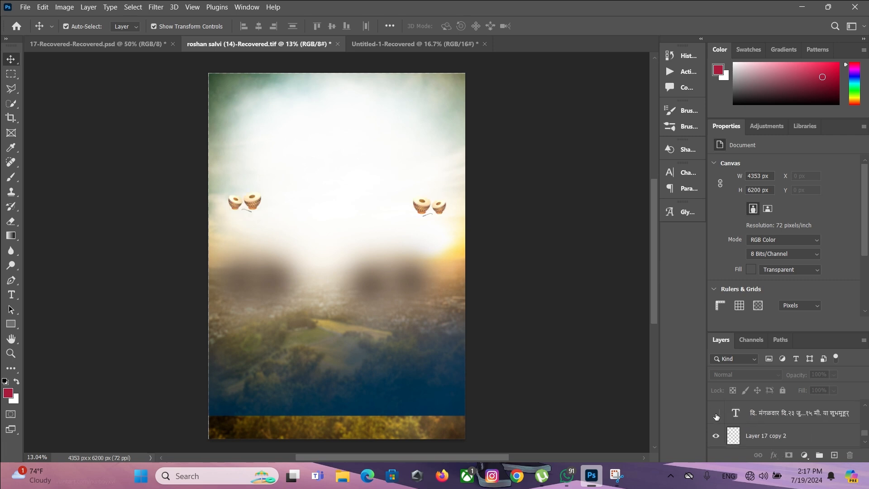
click(716, 414)
scroll(715, 415, up, 1)
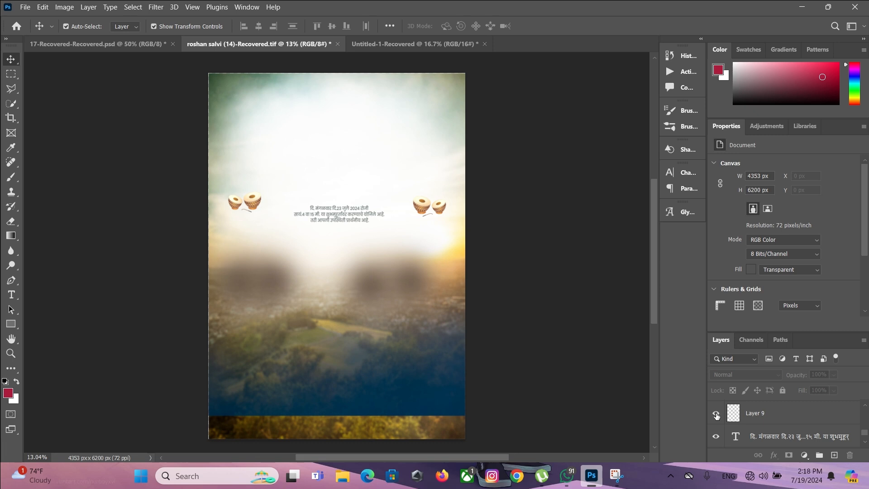
click(715, 413)
Show the Ganesha figure on Layer 10 and its shadow on Layer 14 copy 2.
scroll(715, 416, up, 1)
click(715, 413)
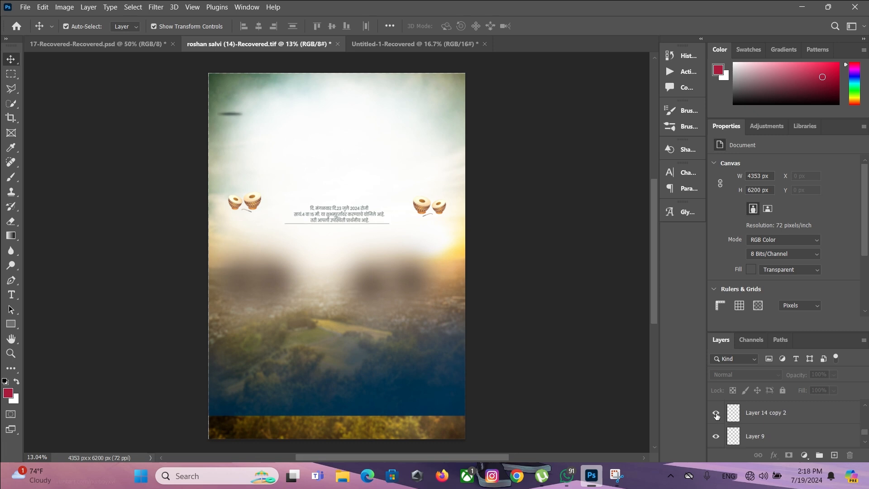
scroll(716, 415, up, 1)
click(715, 414)
Show the शुभविवाह title in Group 1 and the white shapes Rectangle 1 copy and Rectangle 1 copy 2.
scroll(716, 415, up, 1)
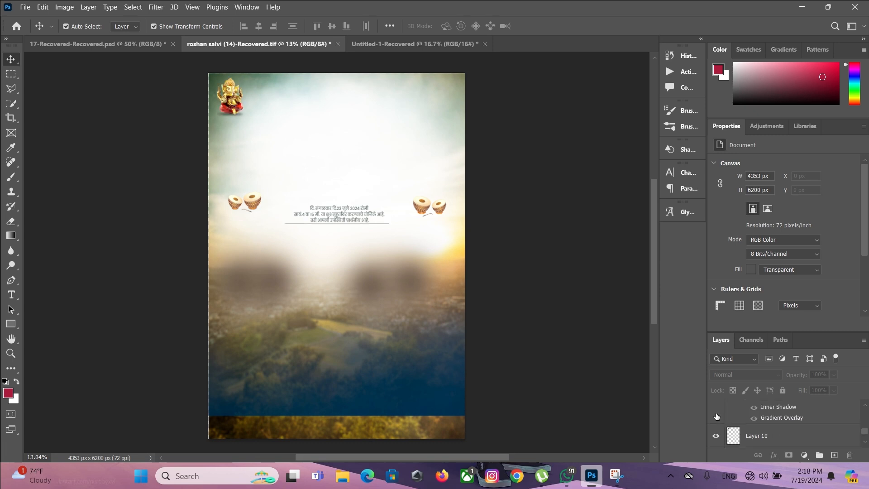
scroll(720, 424, up, 1)
click(716, 413)
scroll(717, 414, up, 1)
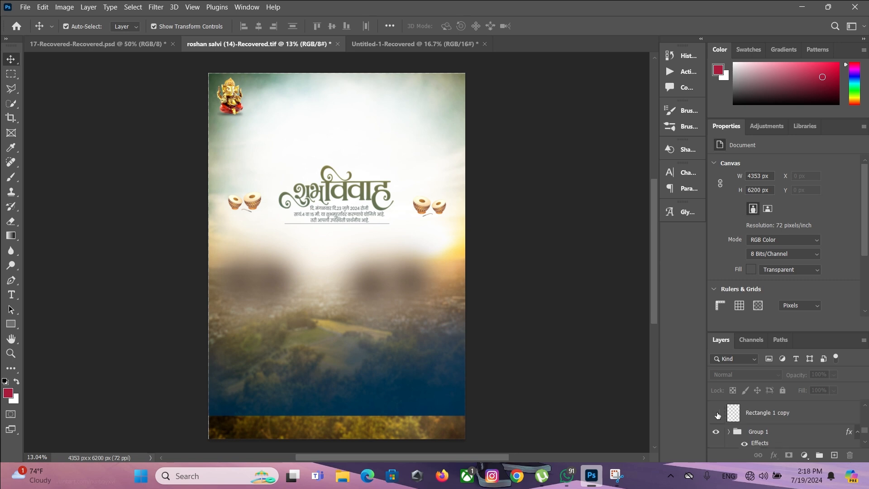
click(716, 413)
scroll(715, 414, up, 1)
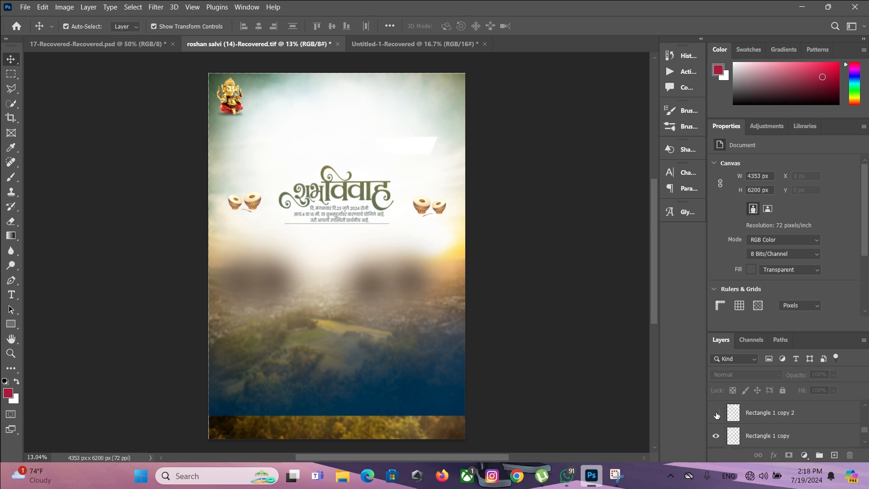
click(715, 413)
Show the honorific text layers चिरंजीव. and चि.सौ.का.
scroll(716, 415, up, 1)
click(716, 413)
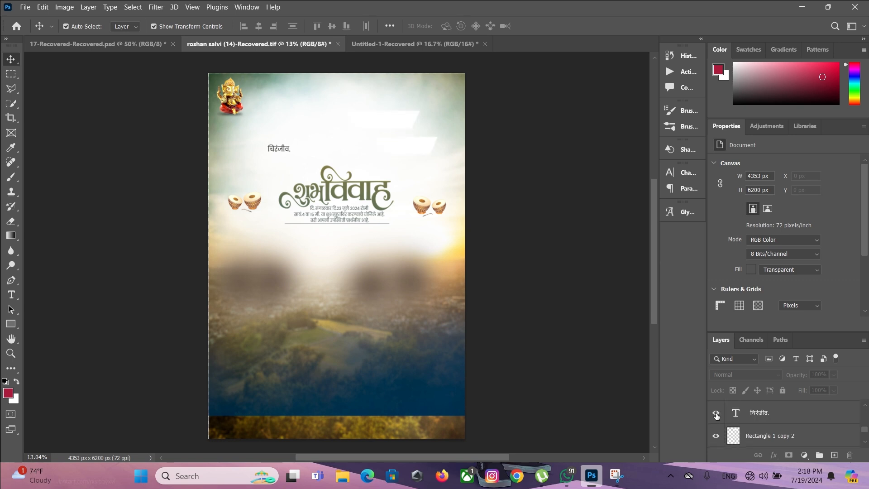
scroll(716, 416, up, 1)
click(716, 413)
Show the masked couple photo with its Camera Raw smart filter.
scroll(715, 415, up, 1)
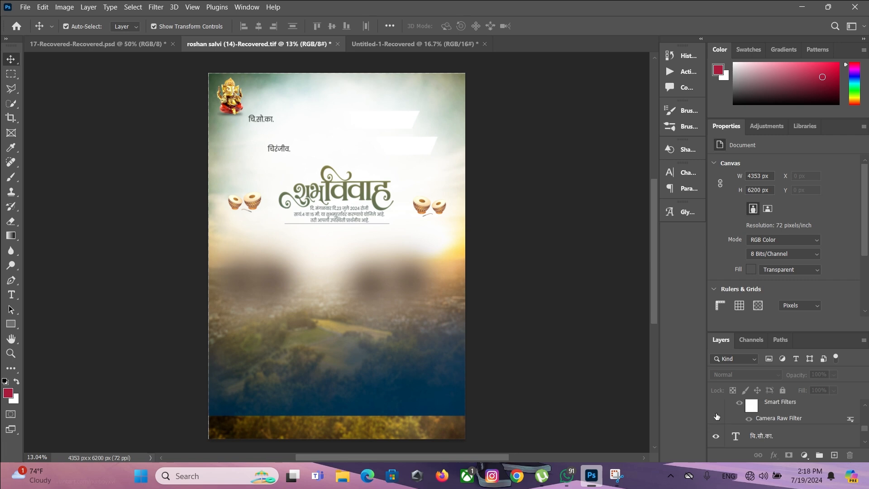
scroll(717, 418, up, 1)
click(715, 406)
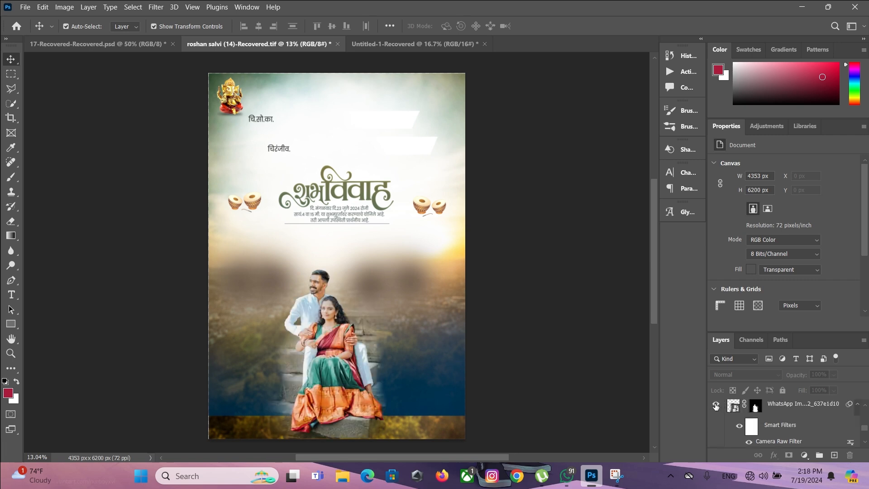
Show the bride's and groom's family texts and the large red layer with the couple's names.
scroll(715, 407, up, 1)
click(715, 407)
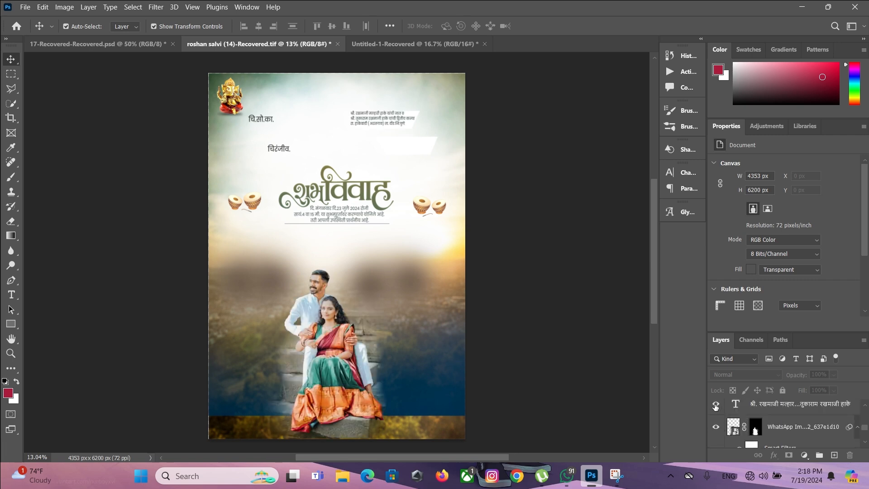
scroll(716, 406, up, 1)
click(715, 406)
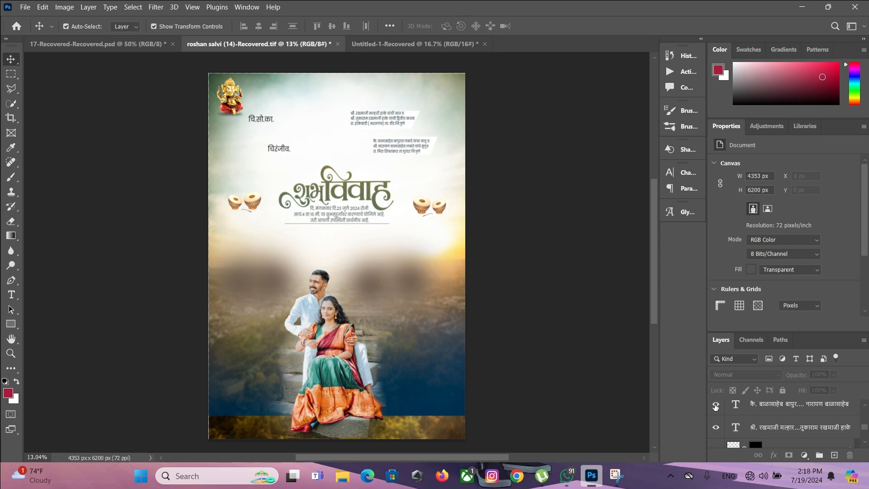
scroll(718, 411, down, 3)
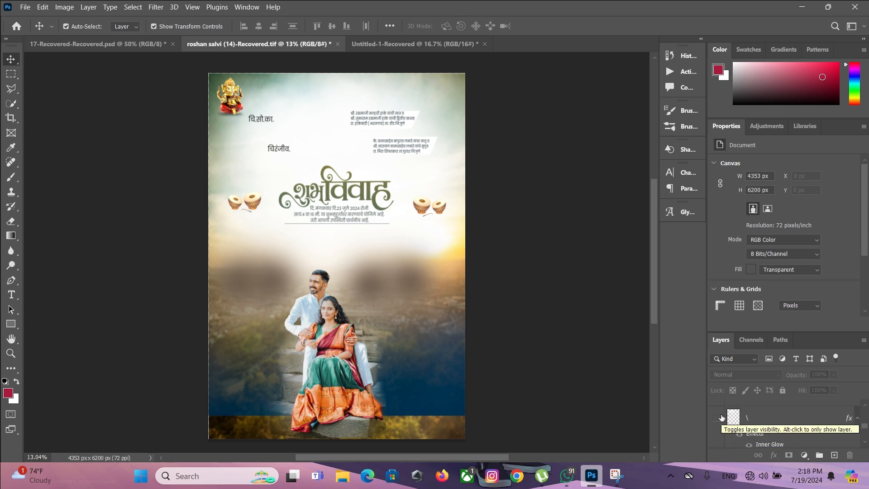
click(716, 418)
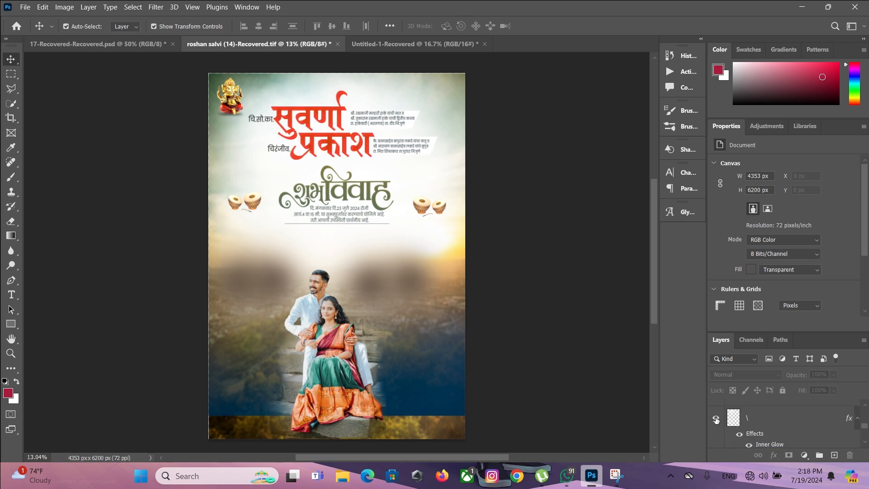
Hide the layer with the couple's names in red script and show the bride's name text layer.
click(716, 417)
scroll(715, 418, up, 1)
click(716, 419)
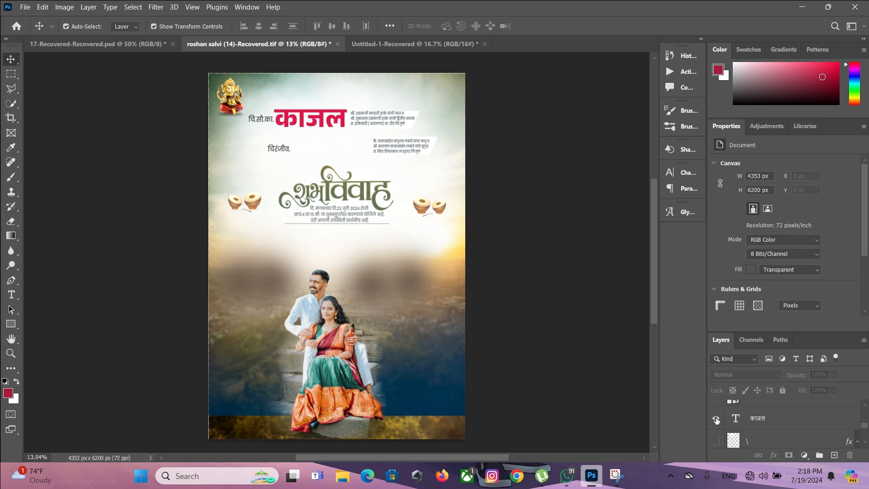
Show the two red ornamental frame layers on either side of the couple and the groom's name text.
scroll(716, 419, up, 1)
click(715, 419)
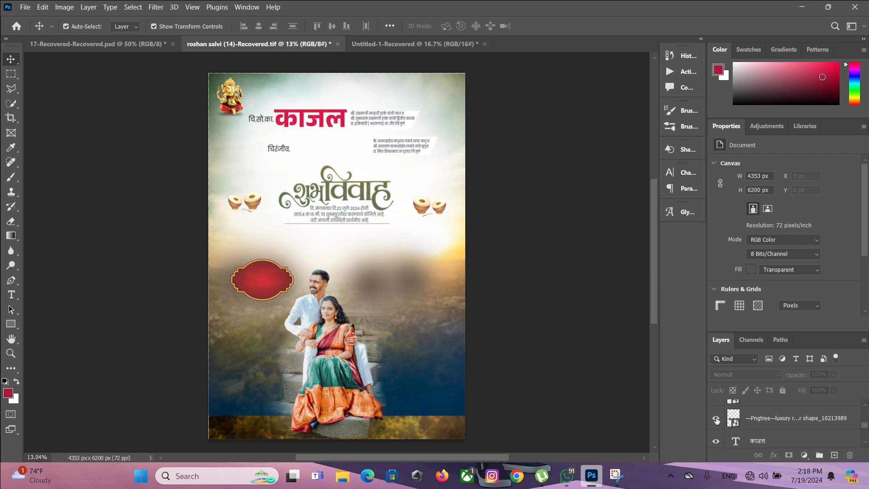
scroll(716, 419, up, 1)
click(716, 419)
scroll(716, 420, up, 1)
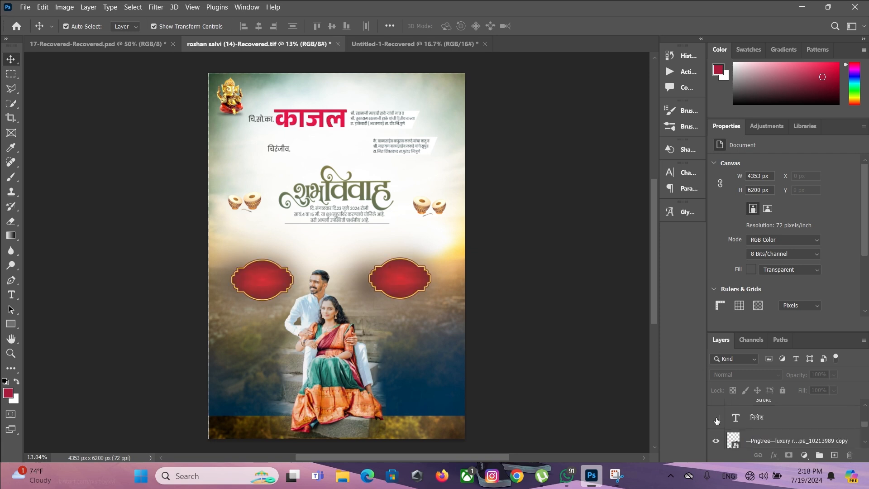
click(716, 419)
Show the date and time text inside the haldi frame and the विवाहस्थळ heading.
scroll(716, 419, up, 2)
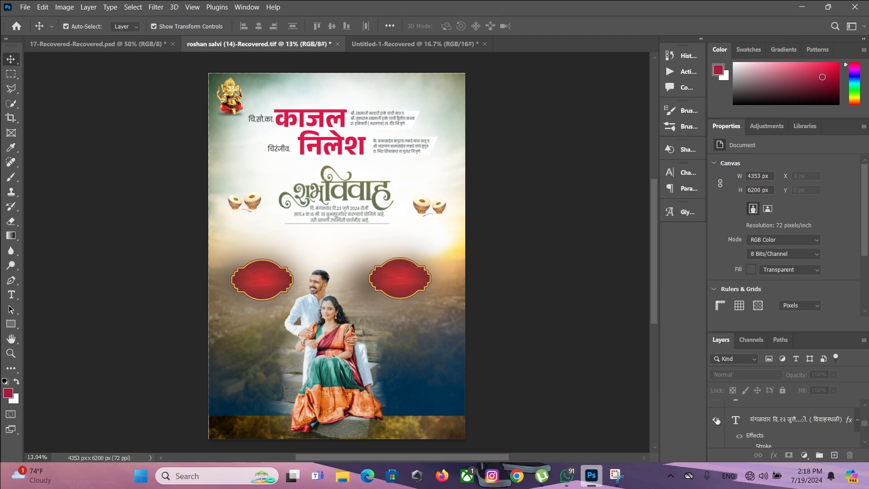
click(716, 419)
scroll(717, 420, up, 1)
click(715, 419)
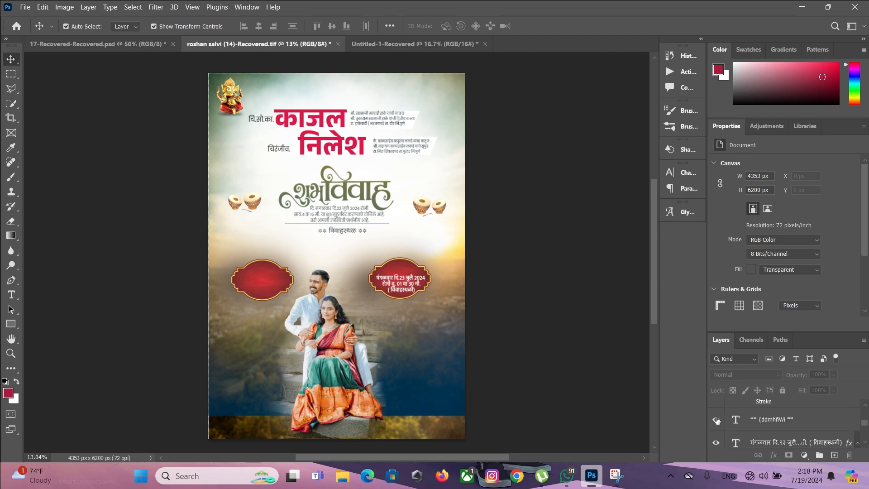
Show the yellow headings साखरपुडा समारंभ and हळदी समारंभ in the two red frames.
scroll(716, 420, up, 1)
click(716, 423)
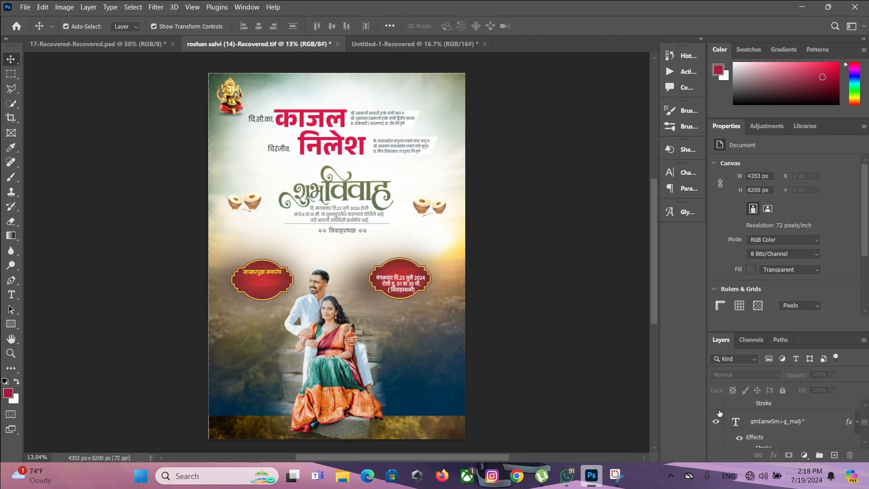
scroll(718, 416, up, 1)
click(715, 402)
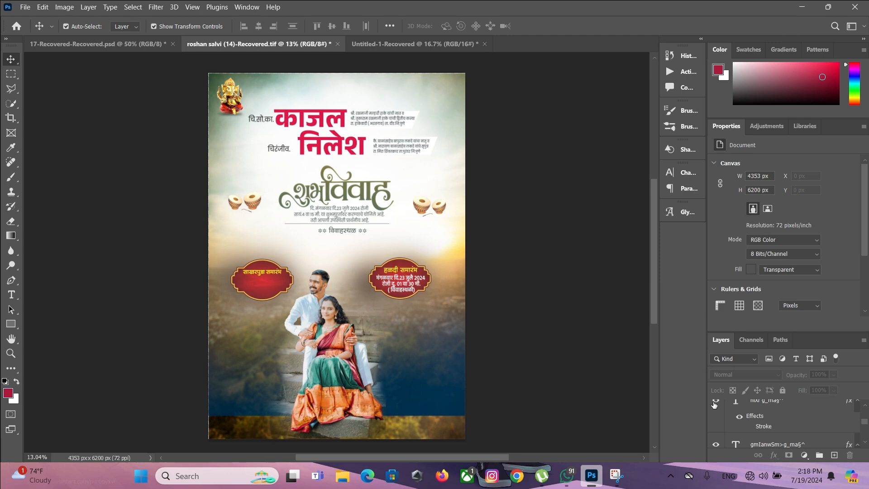
Show the scroll ornament above the couple and the date and time text in the साखरपुडा frame.
scroll(714, 405, up, 1)
click(715, 403)
scroll(715, 407, up, 1)
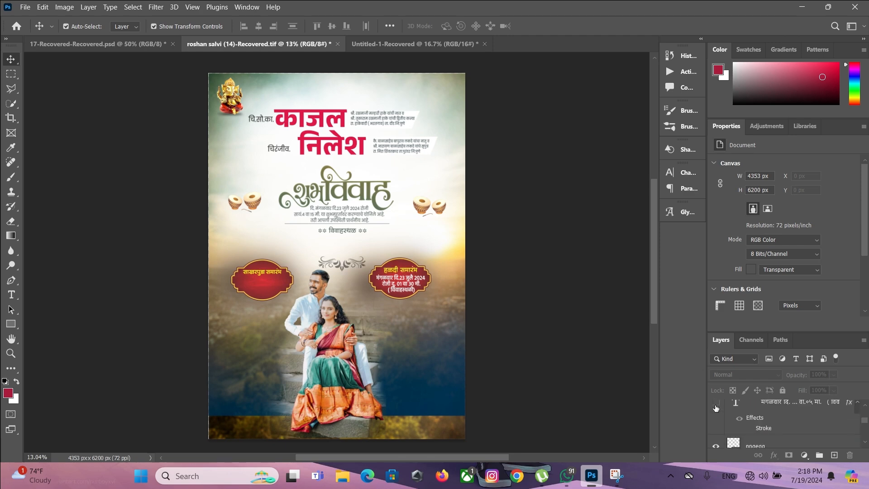
click(716, 407)
Show the painted stone steps on Layer 0 and the white fade on Layer 8 at the card's base.
scroll(716, 412, up, 1)
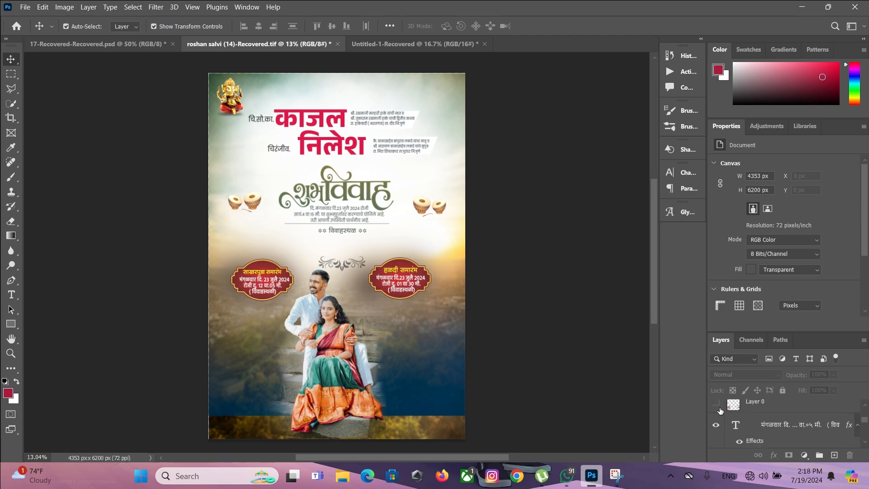
click(717, 406)
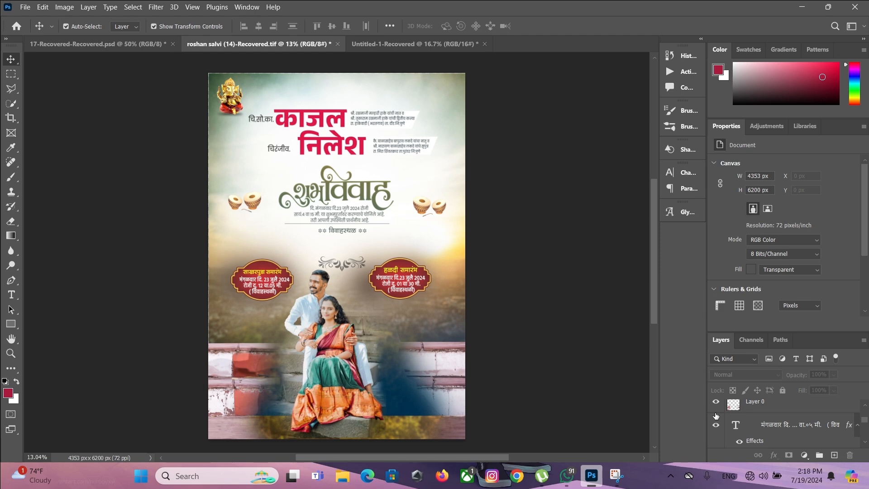
scroll(715, 415, up, 1)
click(717, 407)
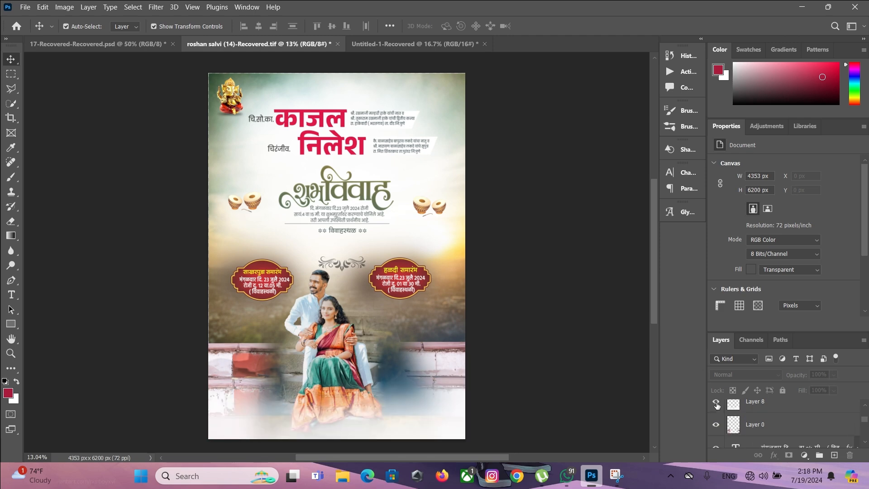
Show the white bar layers Layer 1 and Layer 1 copy near the card's lower edge.
scroll(716, 409, up, 1)
click(715, 402)
key(ctrl+j)
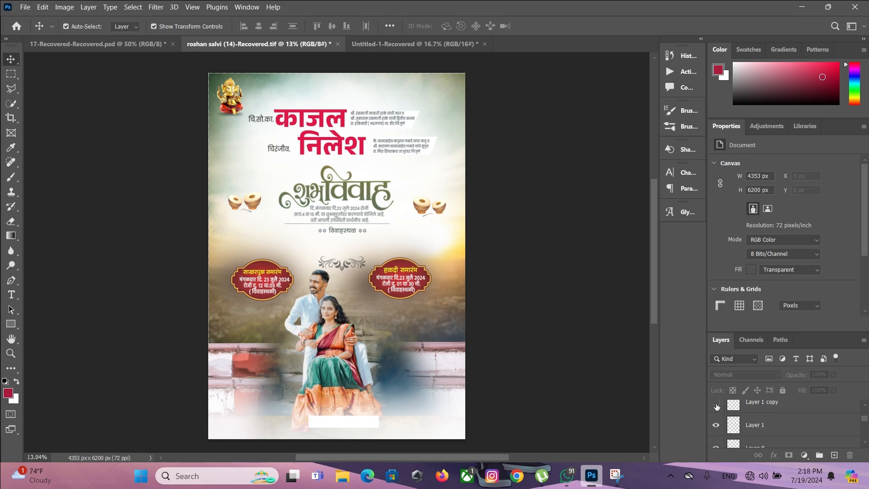
click(716, 406)
Show the yellow tag on Layer 5 copy and the small dot on Layer 2 beside the white bar.
scroll(716, 406, up, 1)
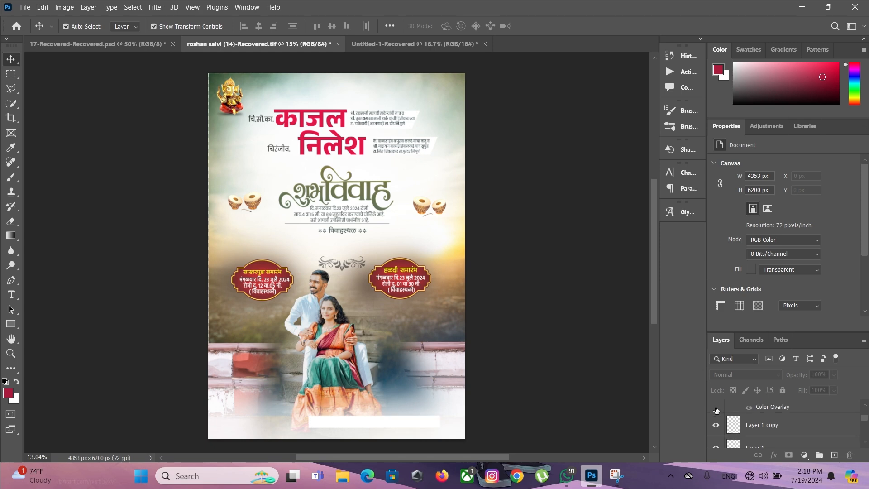
scroll(716, 410, up, 1)
click(715, 406)
scroll(715, 408, up, 1)
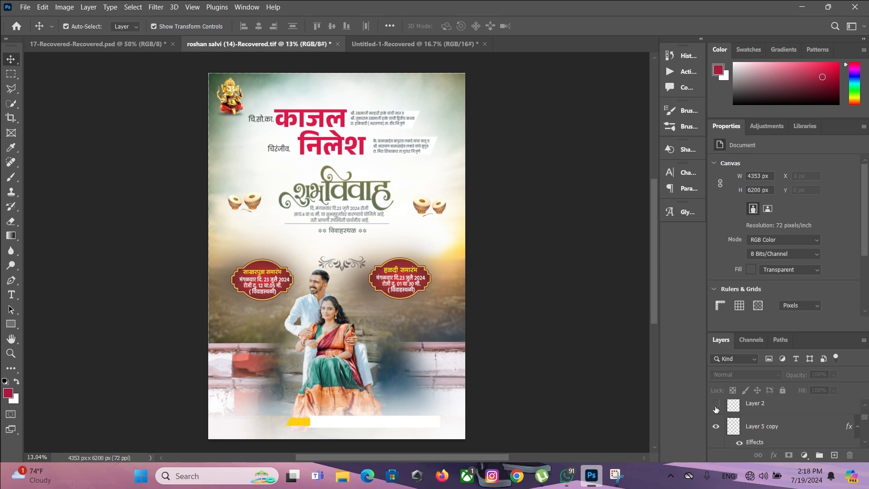
scroll(716, 409, up, 1)
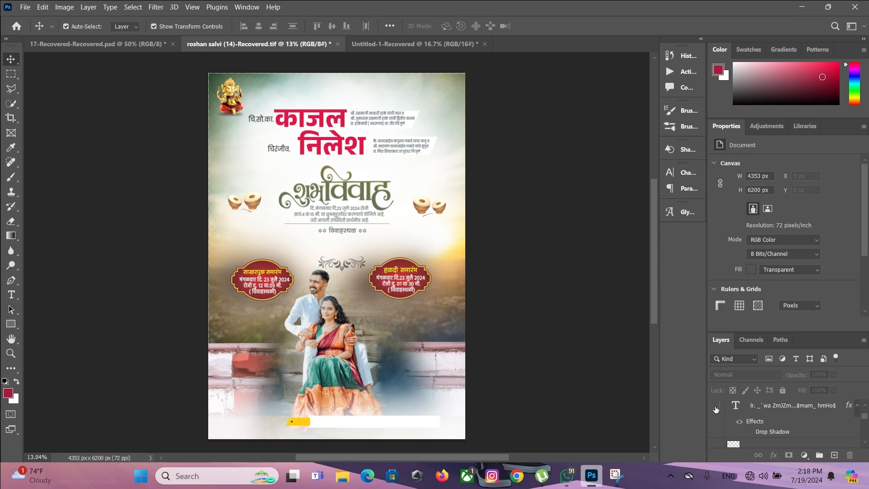
Show the two lines of host names at the card's base and the label text in the yellow tag.
click(715, 406)
scroll(715, 409, up, 1)
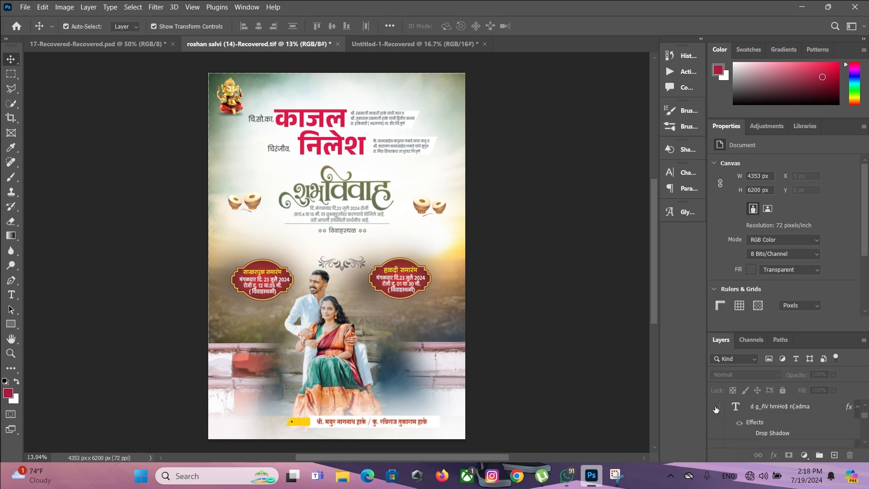
click(716, 408)
scroll(715, 410, up, 3)
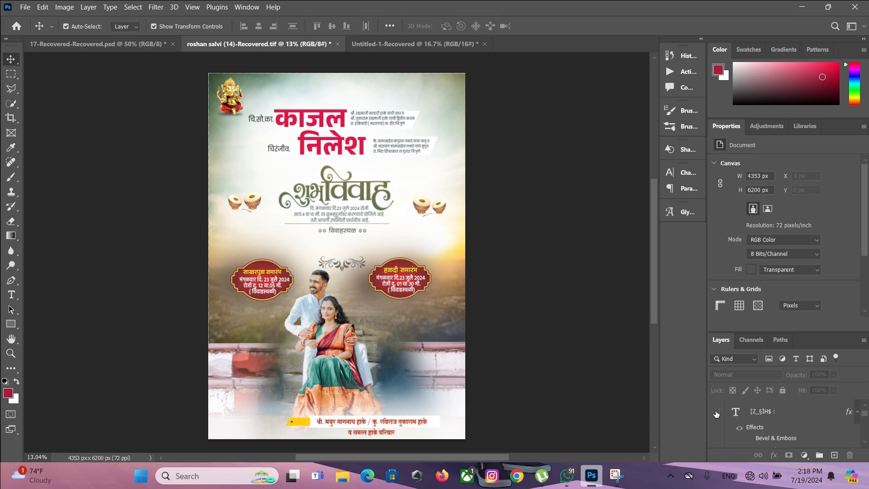
scroll(715, 413, up, 1)
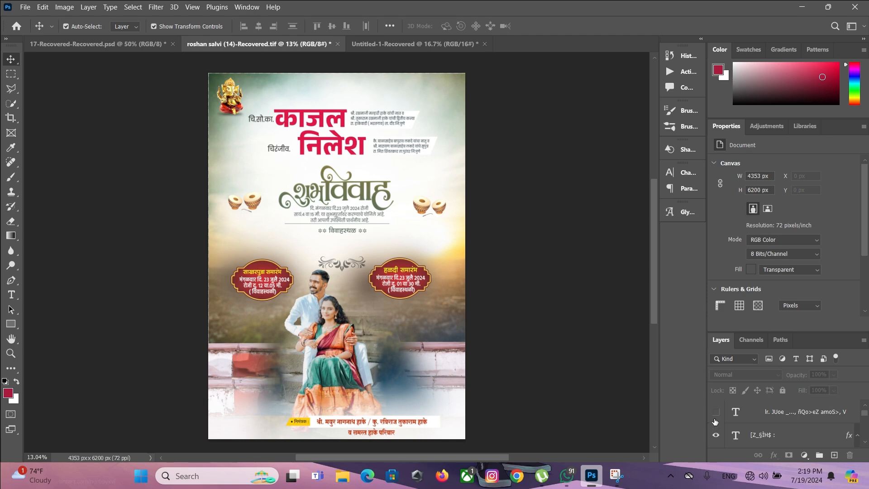
Show the venue name and address text and the gray Rectangle 1 banner in the card's upper corner.
click(716, 412)
scroll(716, 415, up, 1)
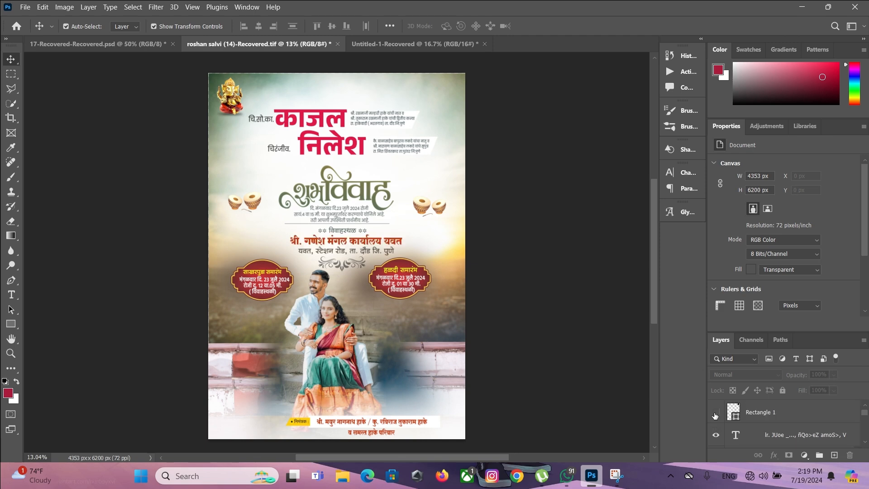
click(716, 413)
scroll(715, 414, up, 1)
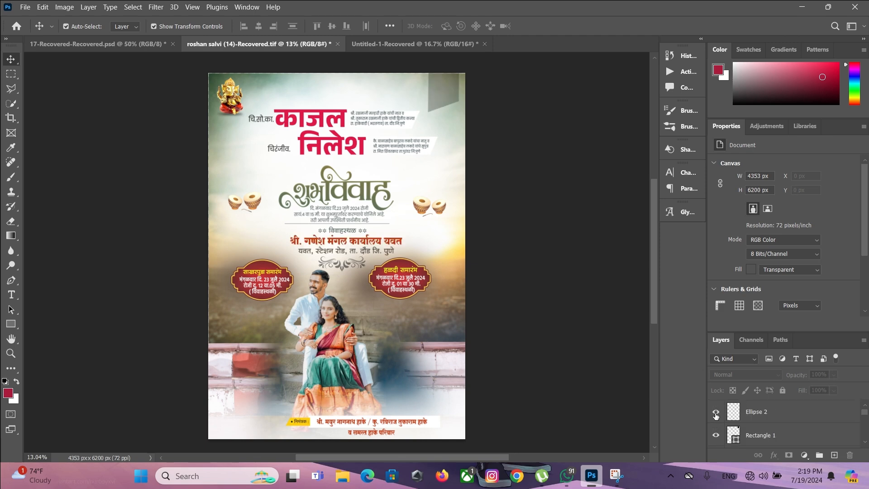
Show the Ellipse 2 lettering on the gray banner and the colored side strokes Layer 6 copy and Layer 6 copy 2.
click(716, 413)
scroll(715, 413, up, 1)
click(715, 411)
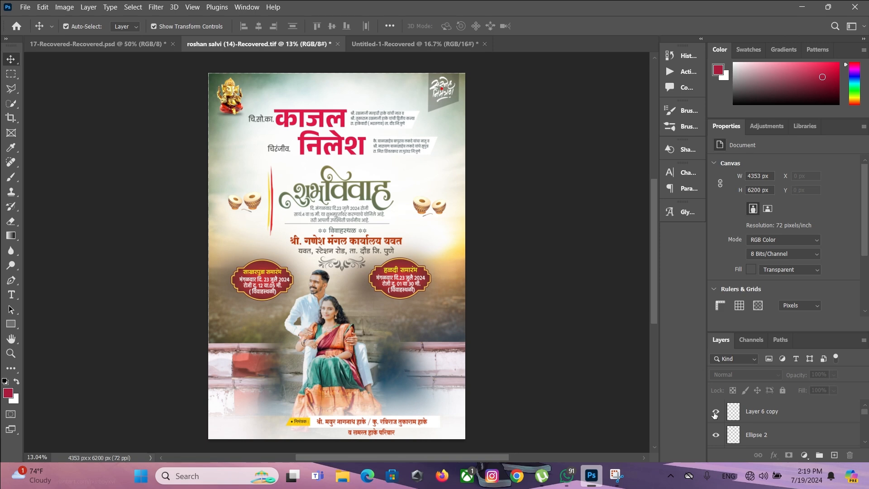
scroll(714, 413, up, 1)
click(715, 412)
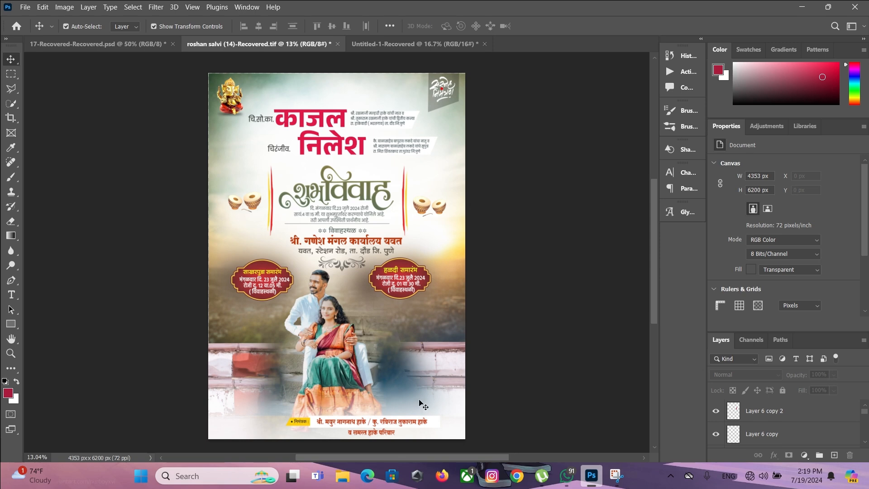
Move the couple photo slightly to the left on the card and deselect it.
drag(350, 349, 322, 361)
click(513, 288)
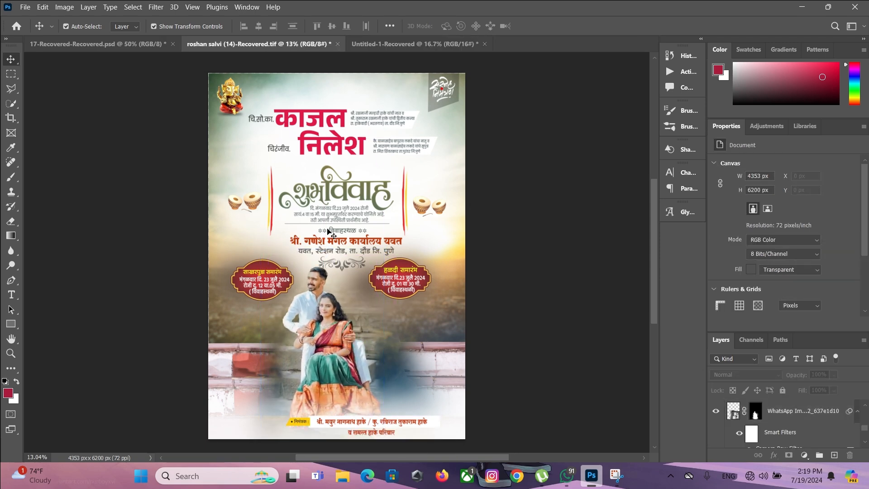
Replace the bride's name in the large red text with a different first name in Devanagari.
scroll(332, 229, up, 3)
scroll(332, 229, up, 5)
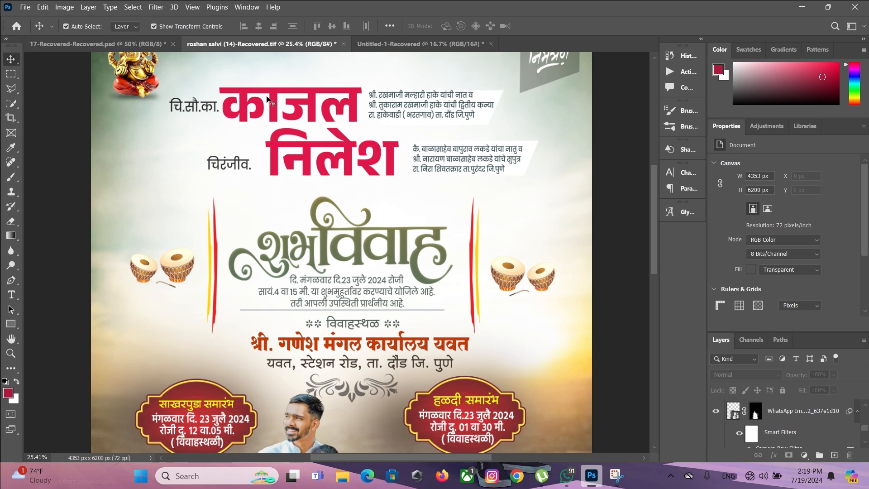
click(299, 103)
key(super+space)
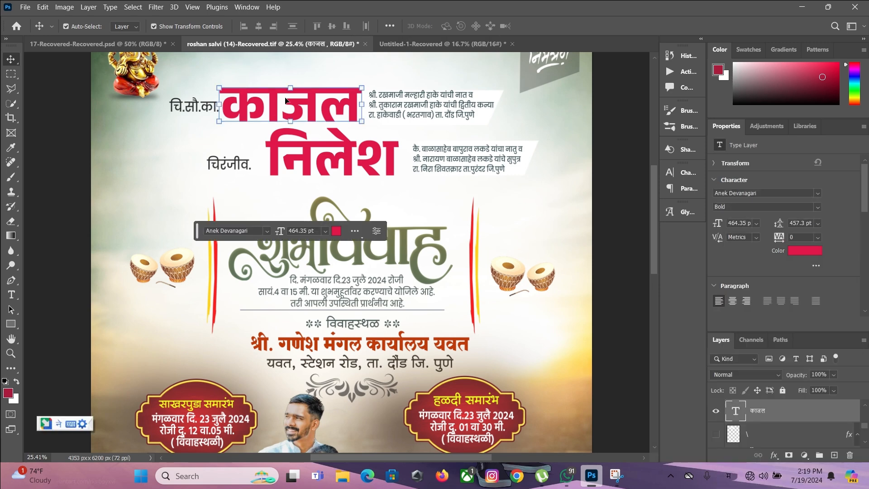
double_click(299, 105)
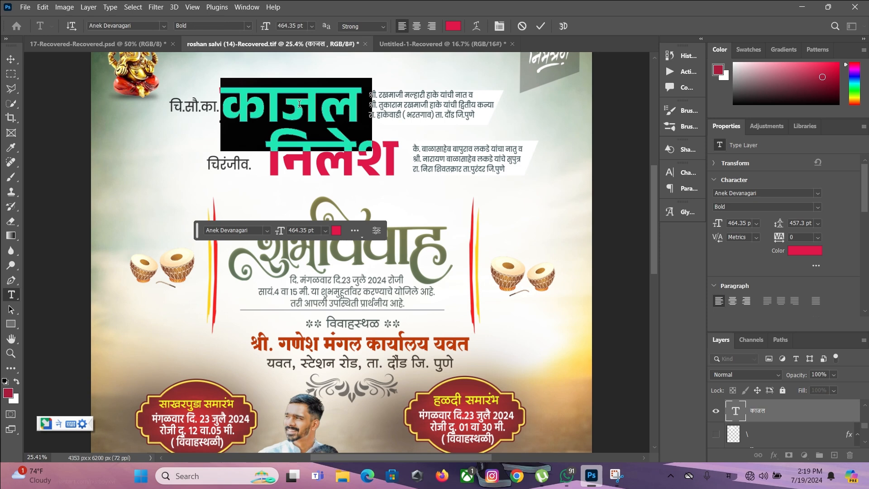
text(sa)
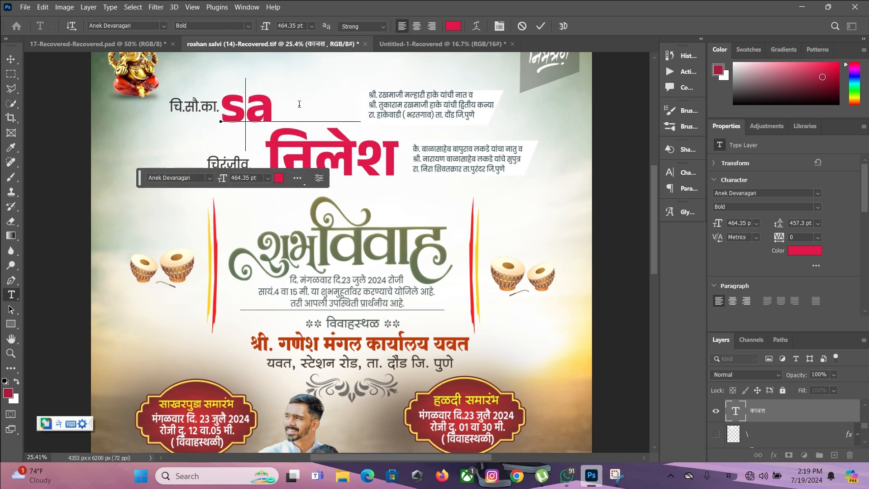
key(BackSpace)
text(onal)
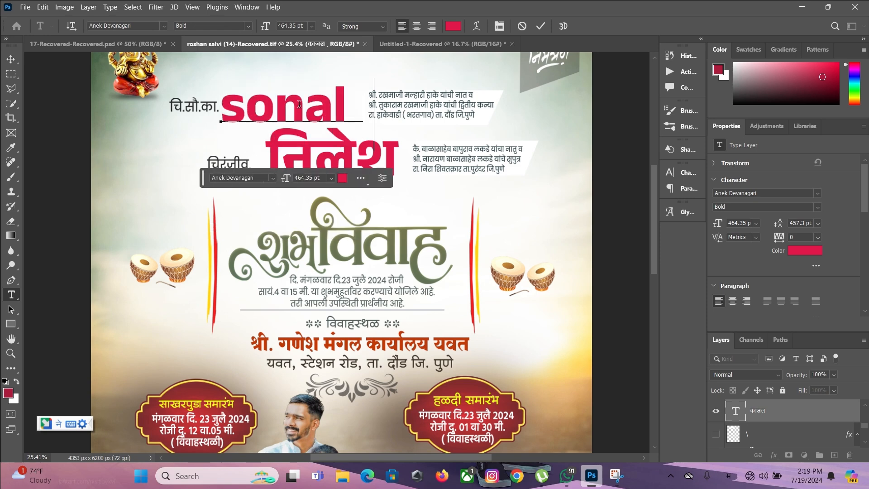
key(space)
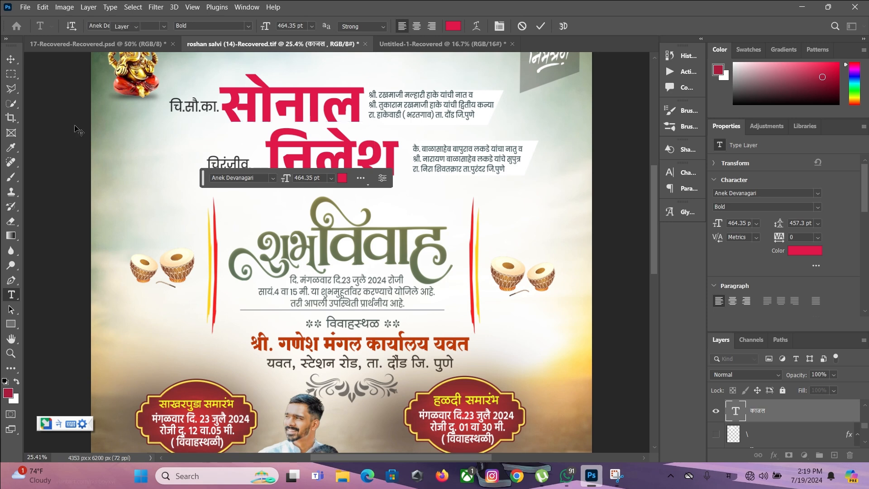
click(10, 59)
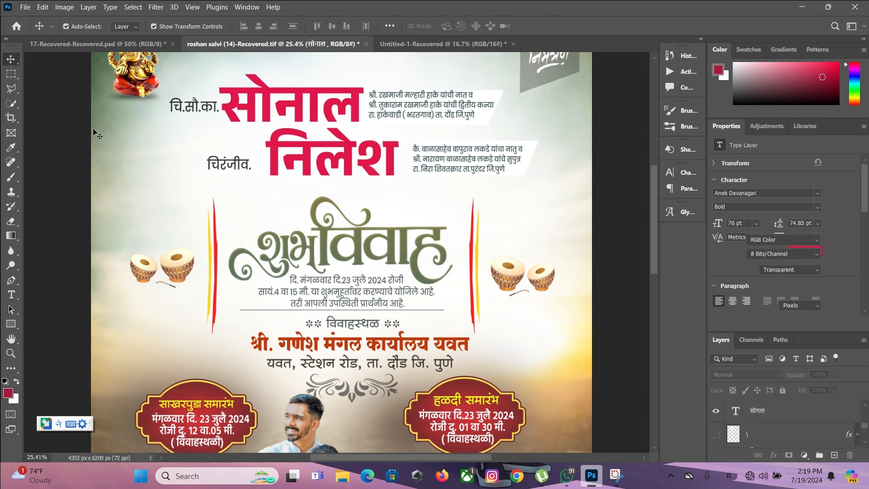
Replace the groom's name in the large red text with a different first name in Devanagari.
double_click(323, 164)
text(saa)
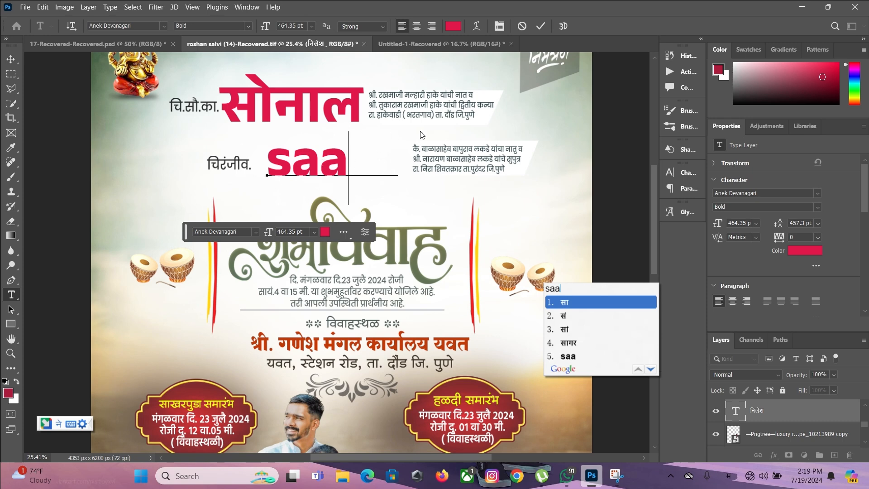
click(567, 343)
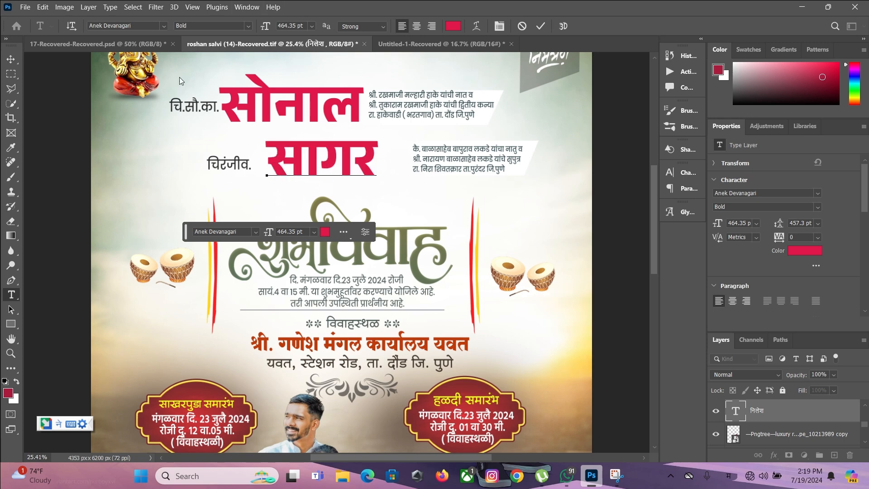
click(11, 60)
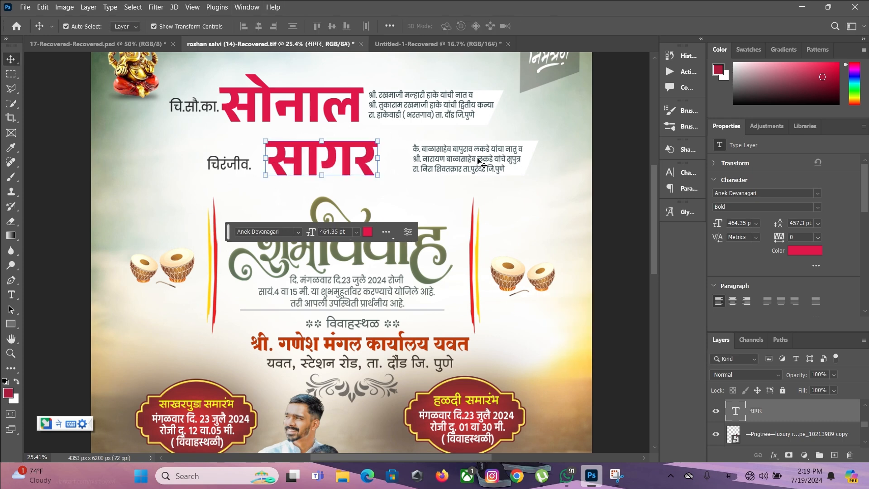
Move the groom's family text and the white shape behind it closer to the groom's name.
drag(478, 158, 490, 157)
drag(407, 159, 392, 159)
drag(482, 158, 454, 158)
click(354, 246)
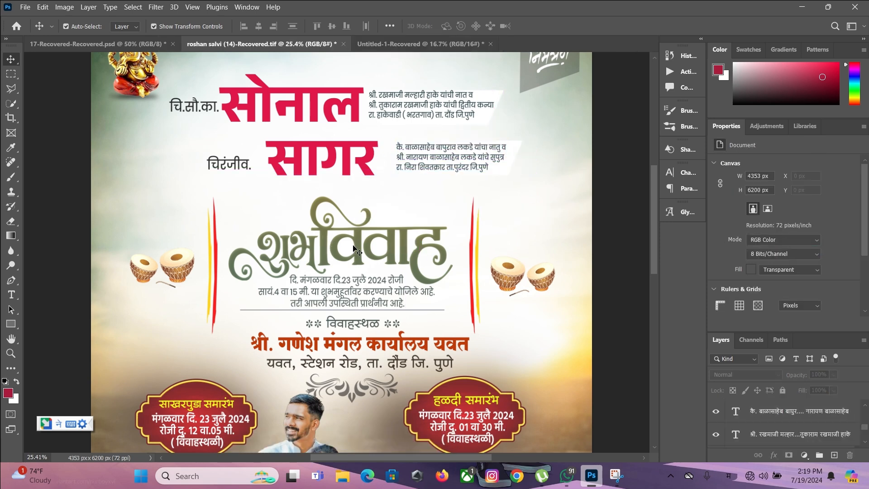
scroll(353, 248, down, 1)
scroll(343, 266, down, 2)
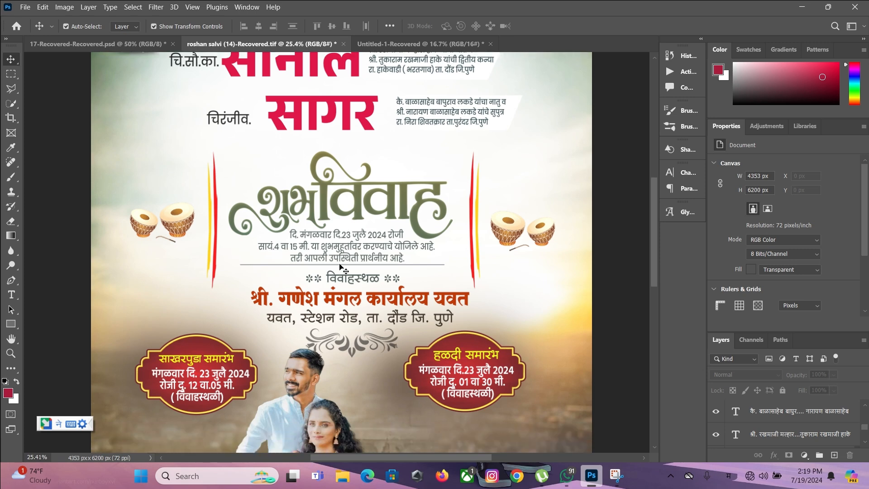
Select the venue text and the hosts' names line at the card's foot to inspect them as separate text layers.
scroll(343, 267, down, 2)
click(303, 271)
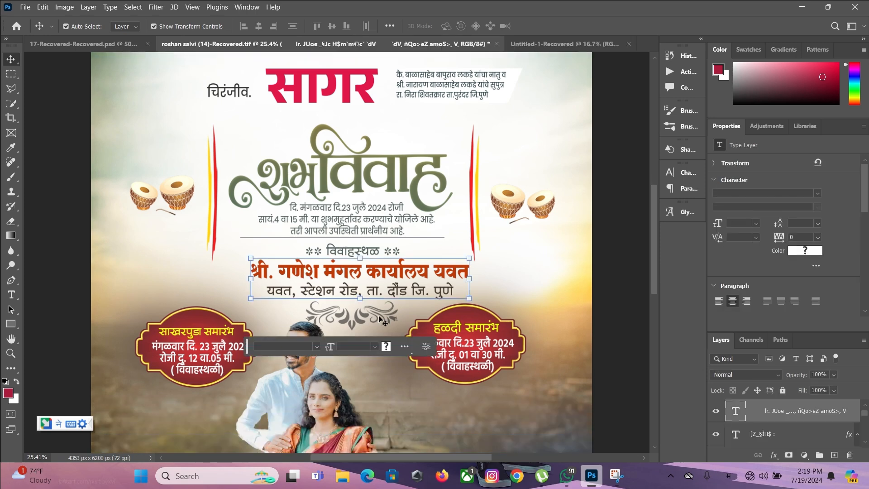
scroll(380, 319, down, 10)
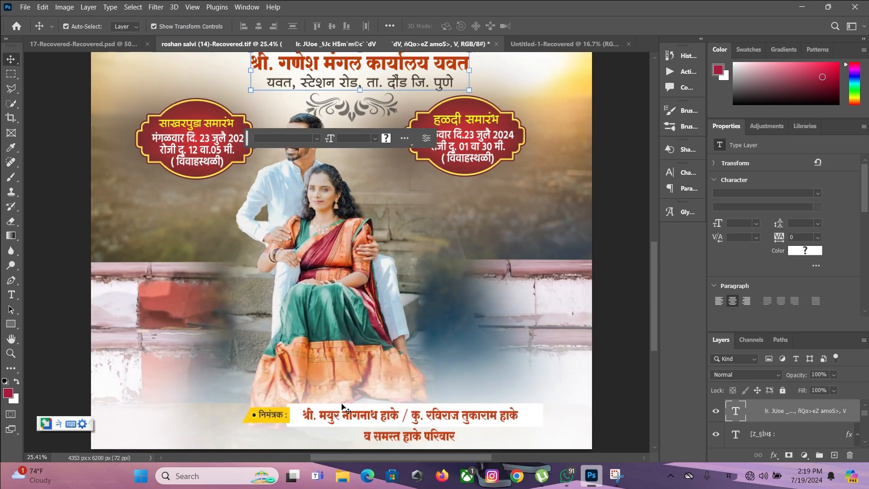
click(343, 408)
scroll(335, 221, up, 1)
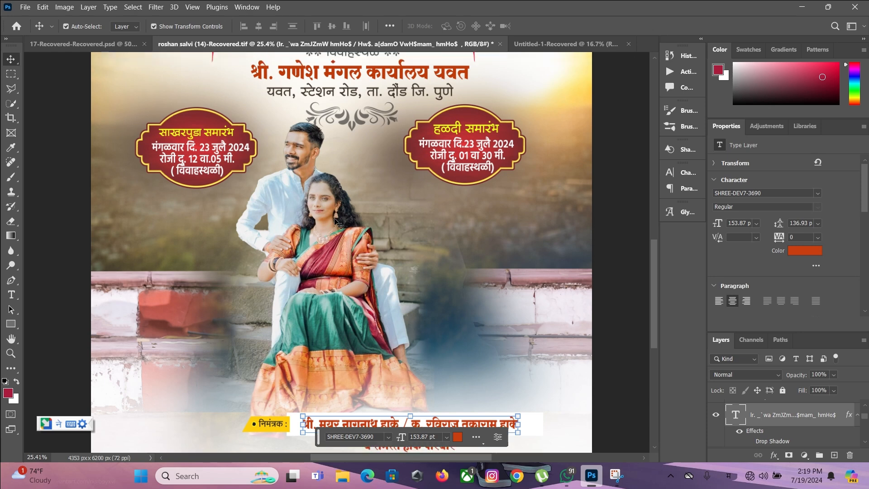
scroll(338, 223, up, 12)
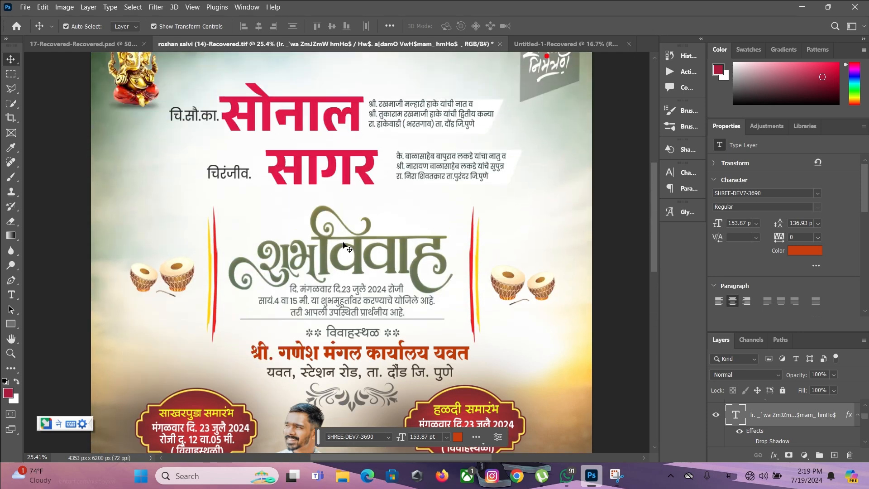
Enlarge the "विवाह" part of the green title lettering proportionally to about 108% and apply the transform.
drag(343, 244, 347, 245)
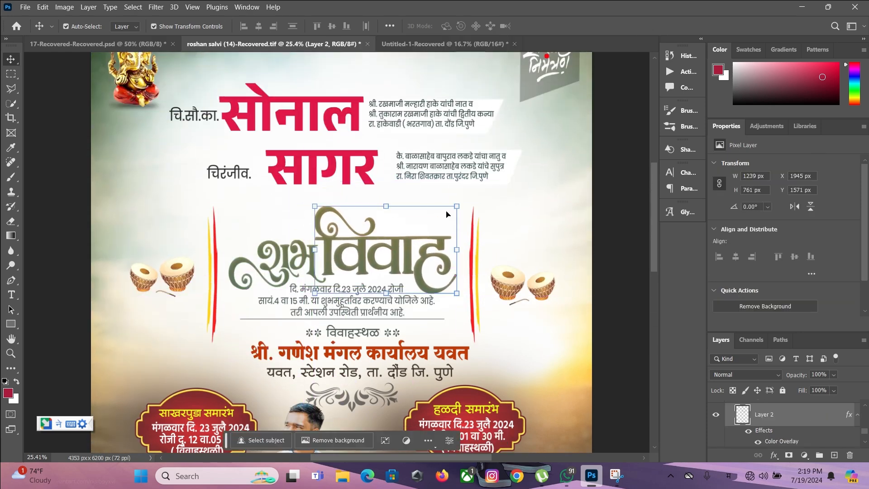
key(ctrl+t)
drag(456, 206, 465, 200)
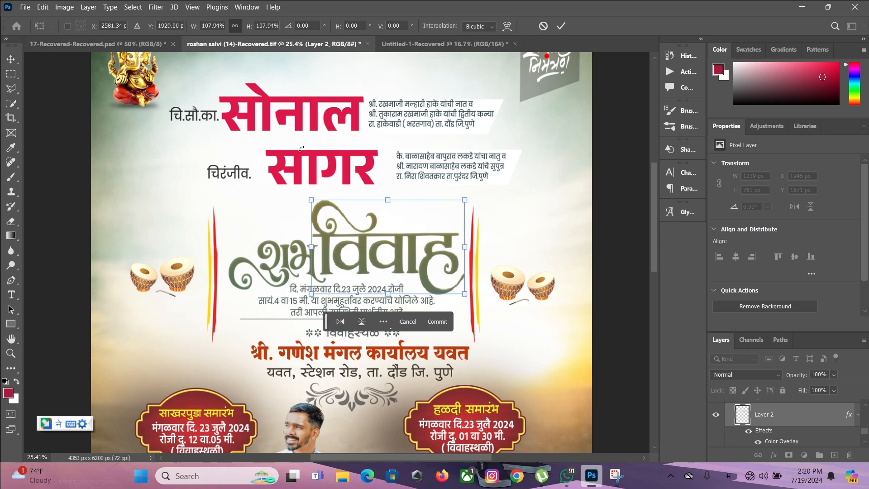
click(11, 58)
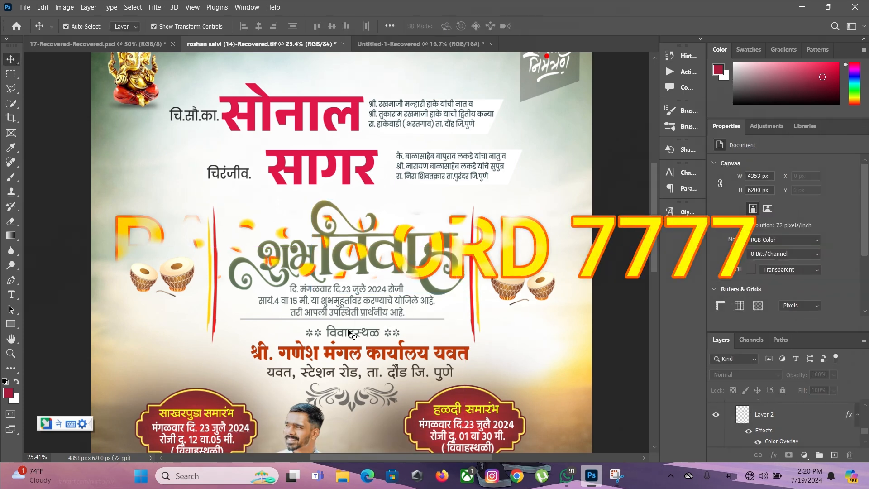
scroll(355, 284, down, 4)
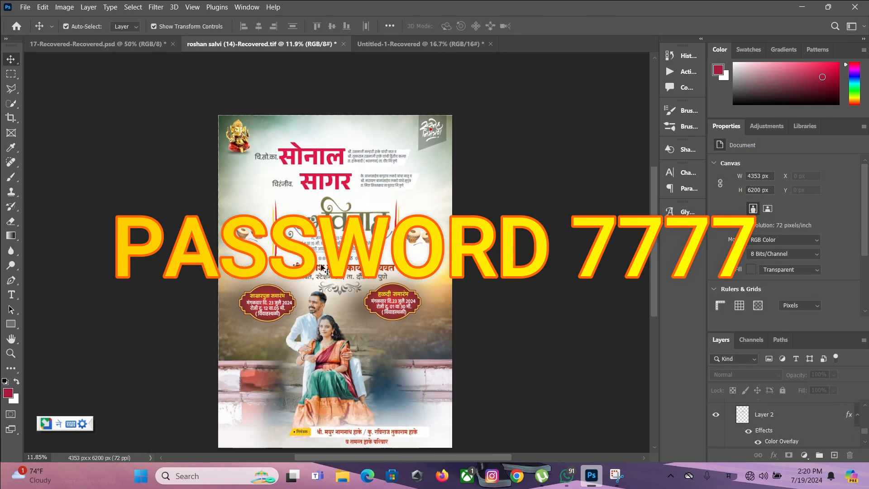
scroll(323, 268, down, 1)
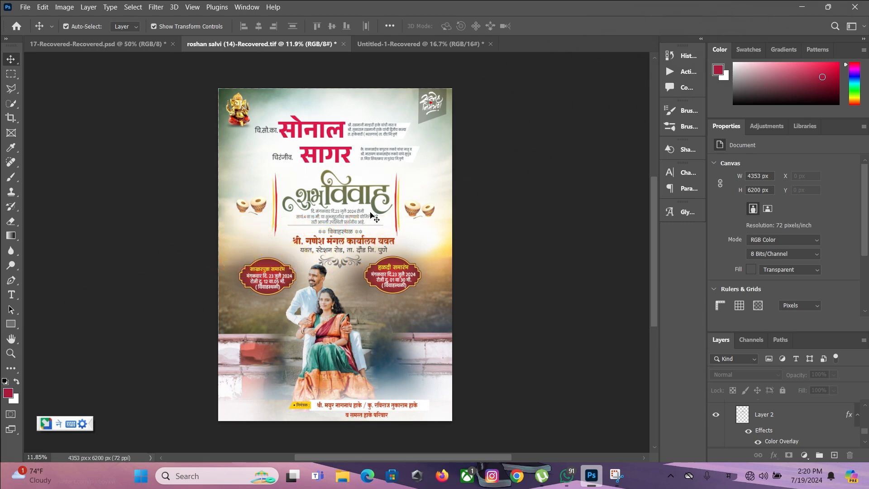